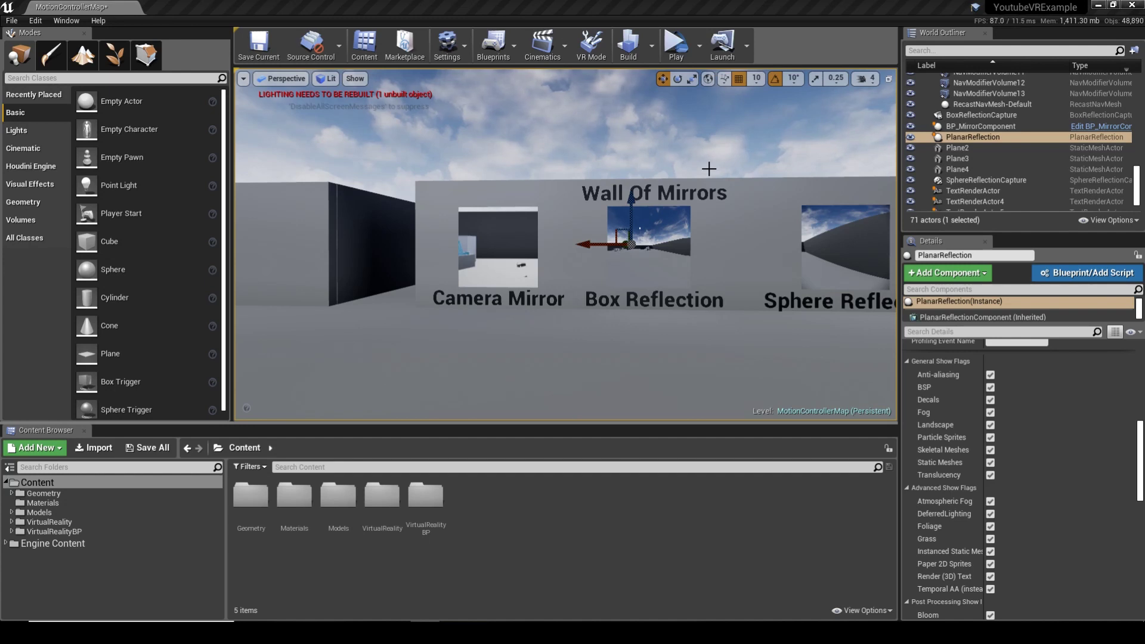
# Select the sky sphere, fly into the Planar Reflection room, and open the GPU Visualizer beside it.
pyautogui.click(709, 172)
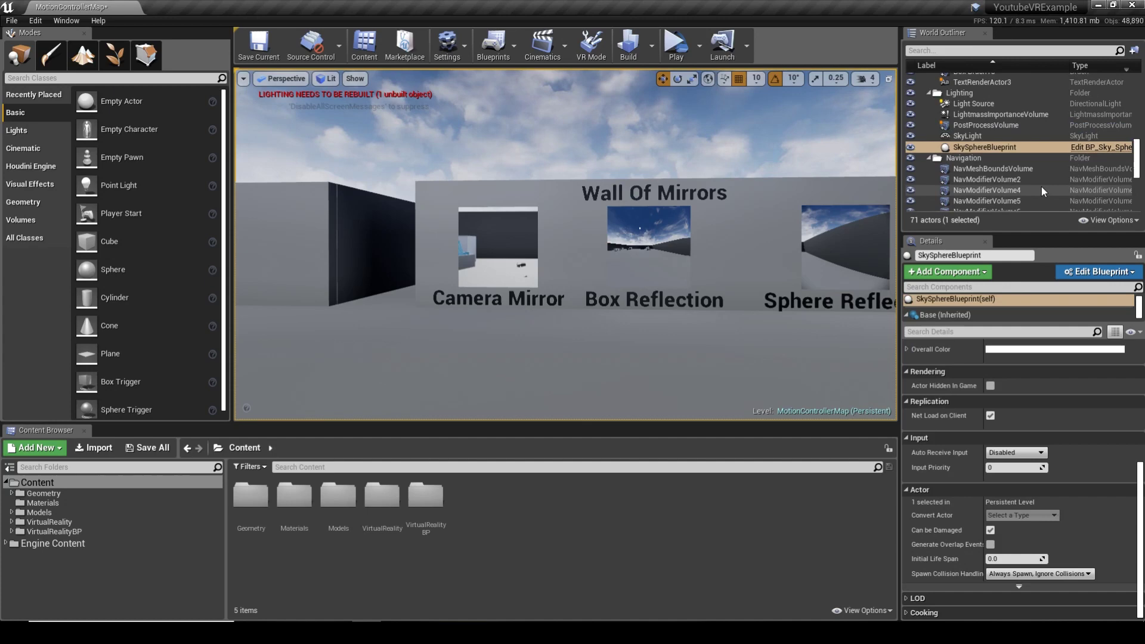
pyautogui.scroll(3, 1041, 187)
pyautogui.moveTo(368, 184)
pyautogui.mouseDown()
pyautogui.moveTo(369, 210)
pyautogui.moveTo(369, 183)
pyautogui.mouseUp()
pyautogui.moveTo(629, 236); pyautogui.dragTo(653, 233)
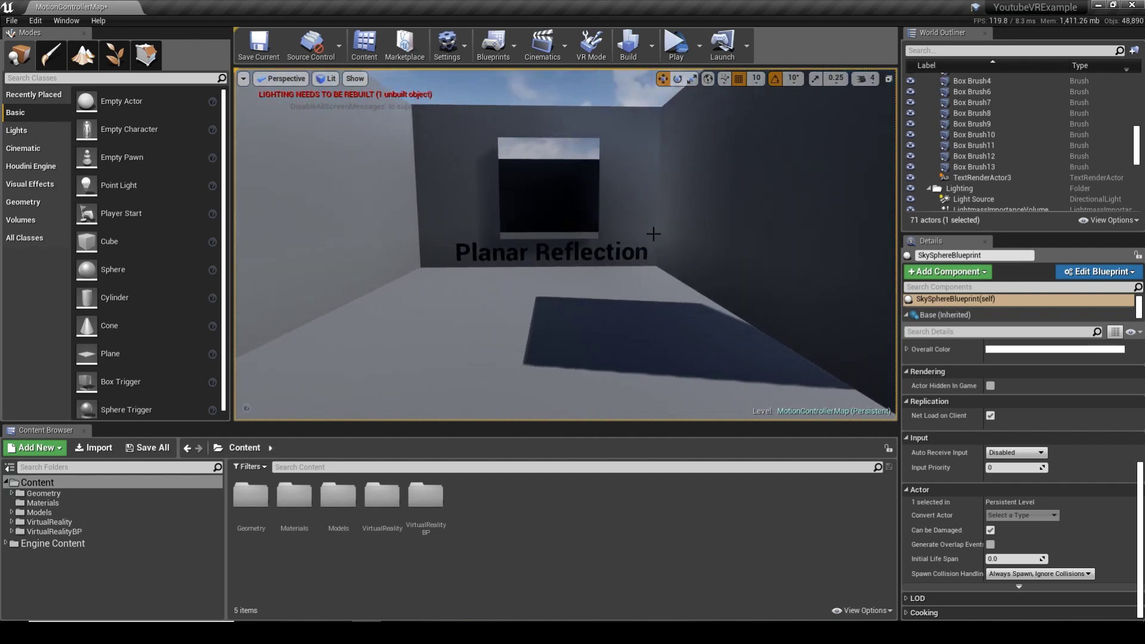
pyautogui.hotkey('ctrl', 'shift', ',')
pyautogui.moveTo(222, 87); pyautogui.dragTo(410, 96)
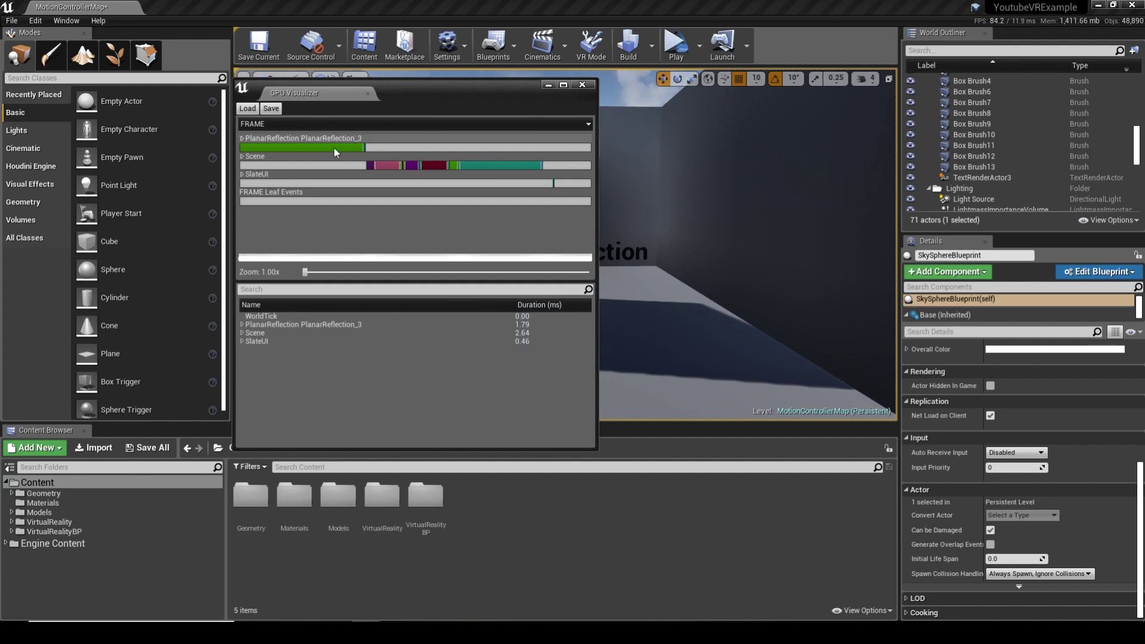
# Expand and collapse the PlanarReflection cost breakdown, close the GPU Visualizer, and return to the Wall Of Mirrors.
pyautogui.click(295, 147)
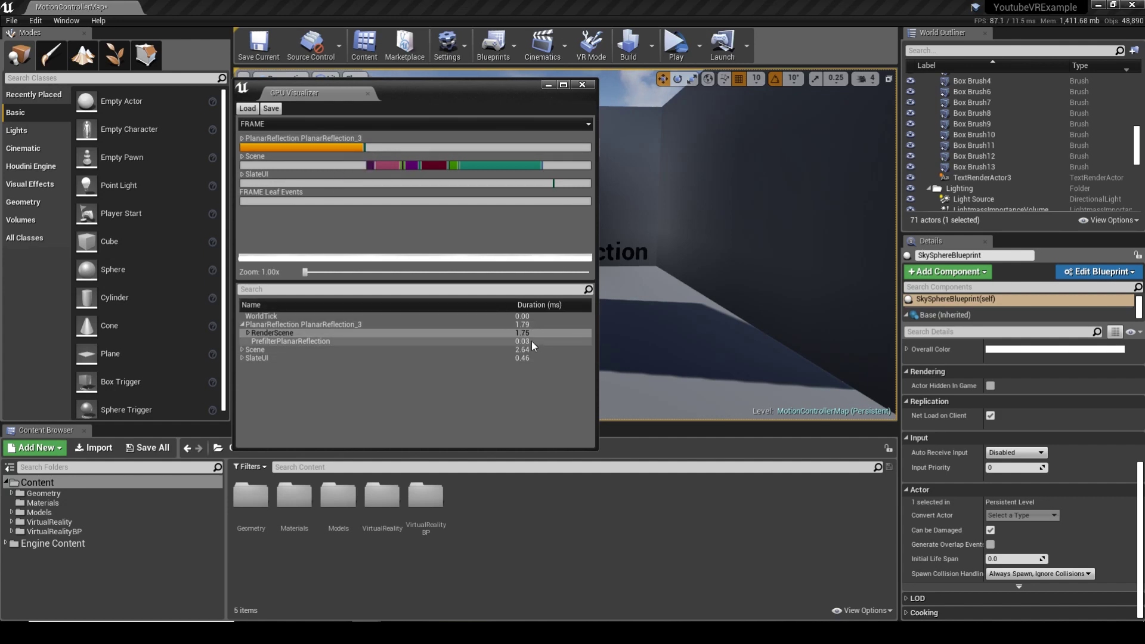
pyautogui.click(242, 324)
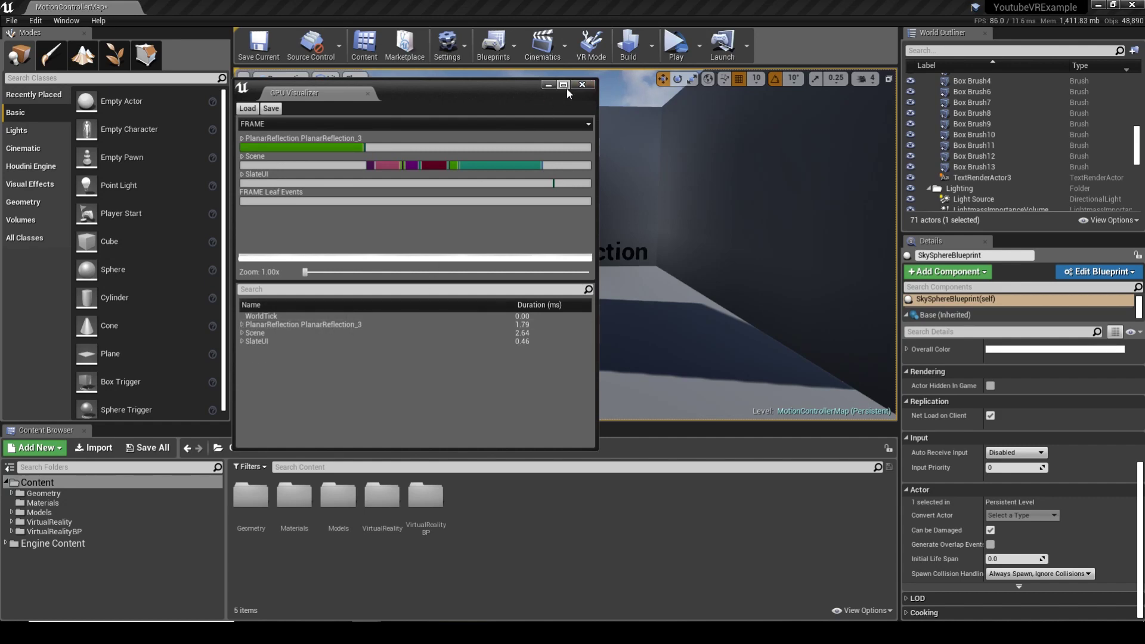
pyautogui.click(581, 84)
pyautogui.moveTo(596, 239); pyautogui.dragTo(696, 191, button='right')
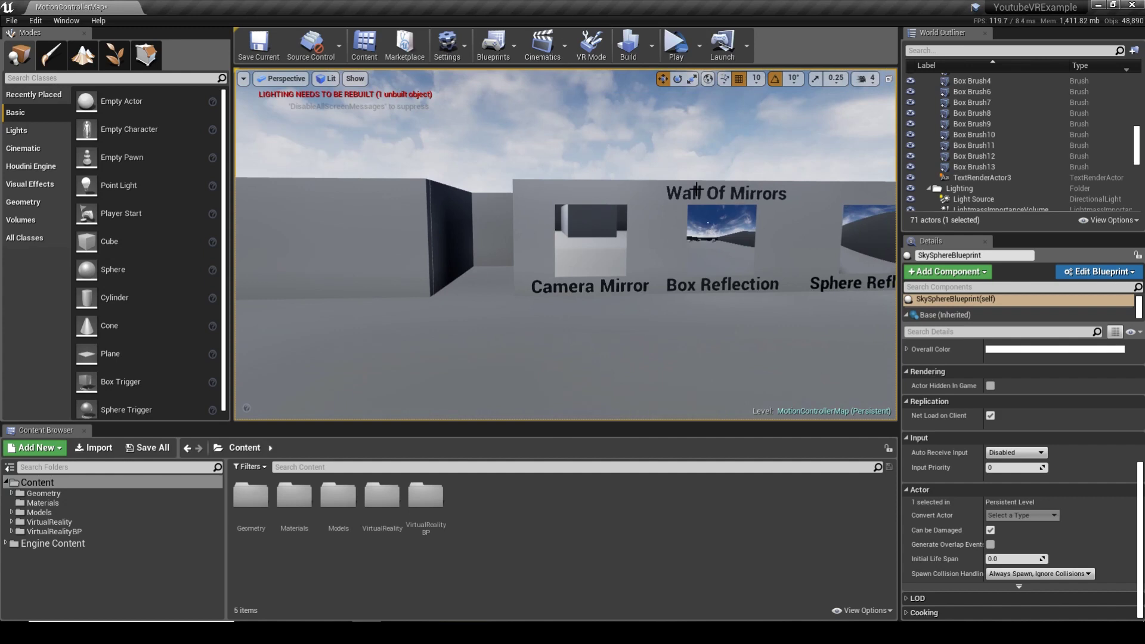
# Profile a frame facing the Wall Of Mirrors, then fly back into the Planar Reflection room.
pyautogui.hotkey('ctrl', 'shift', ',')
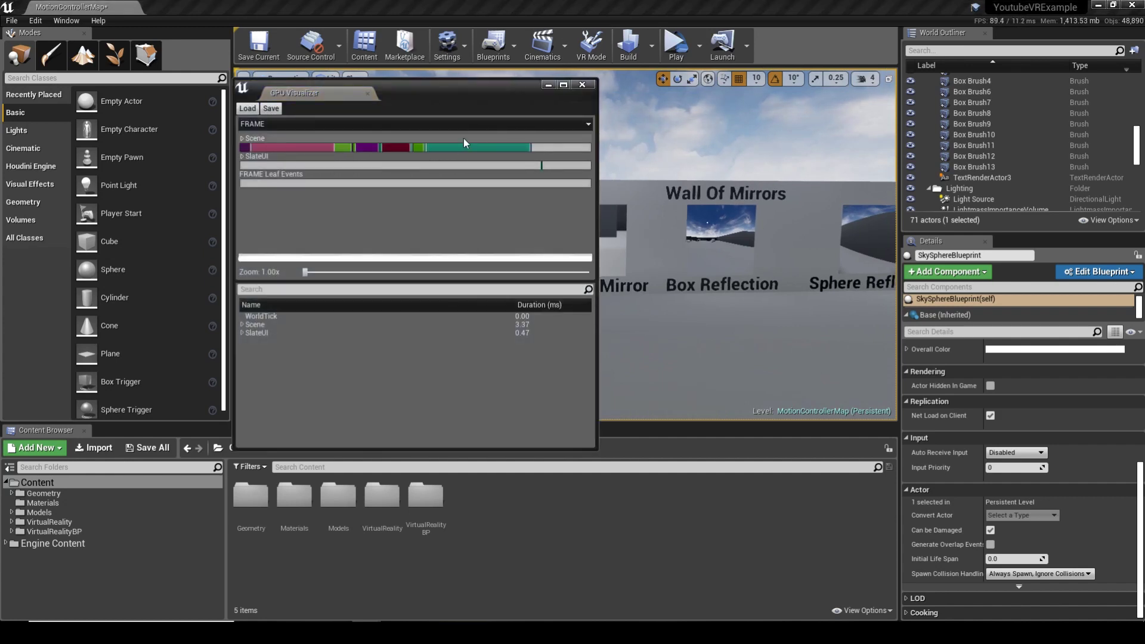
pyautogui.click(582, 84)
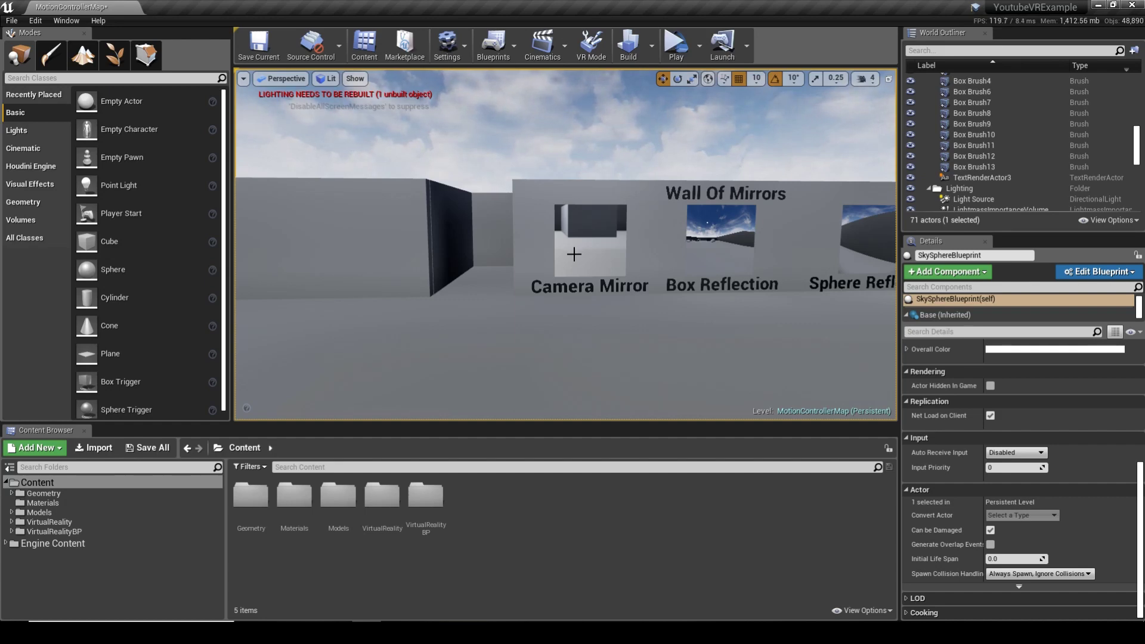
pyautogui.moveTo(574, 255); pyautogui.dragTo(741, 217)
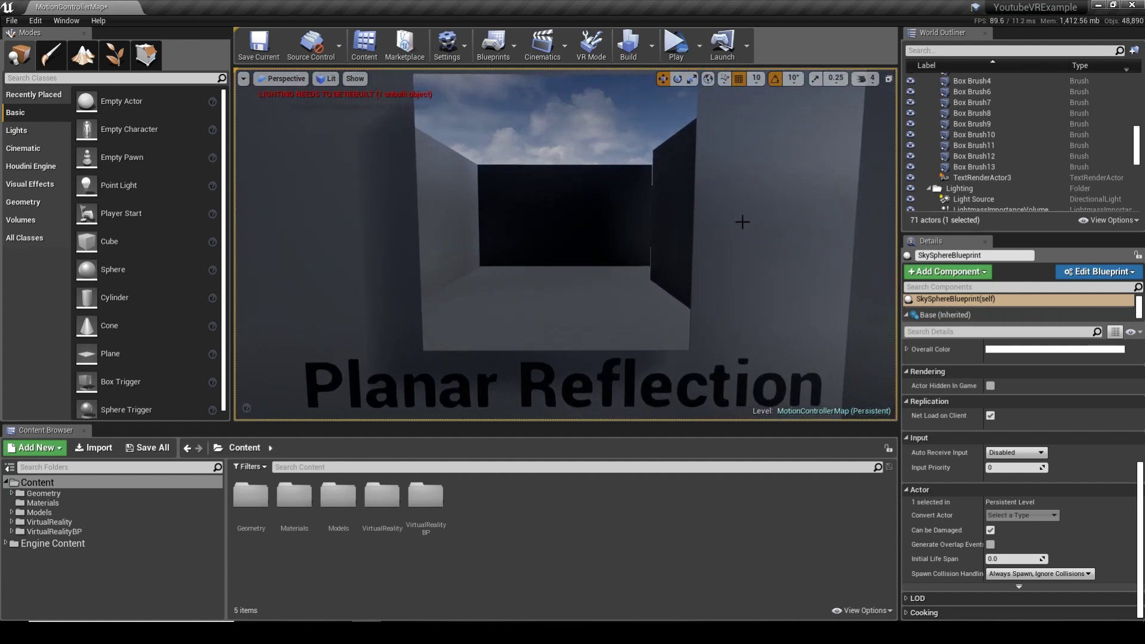
# Filter the outliner by 'PLAN', select PlanarReflection, and test Capture Every Frame off before undoing it.
pyautogui.click(1027, 50)
pyautogui.write('PLAN')
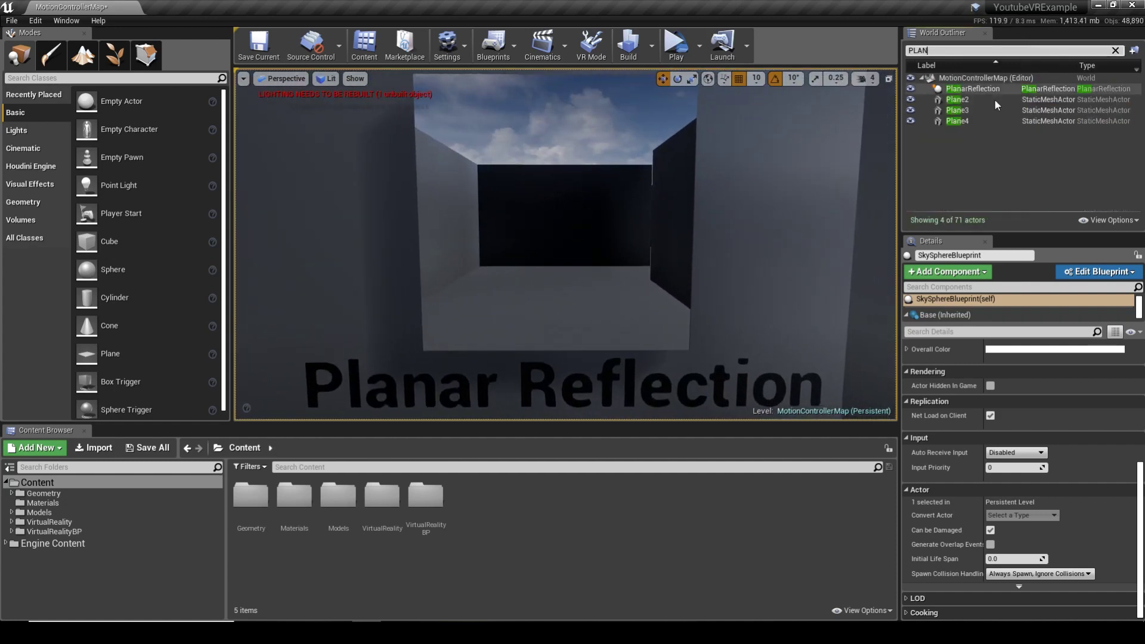
pyautogui.click(1003, 89)
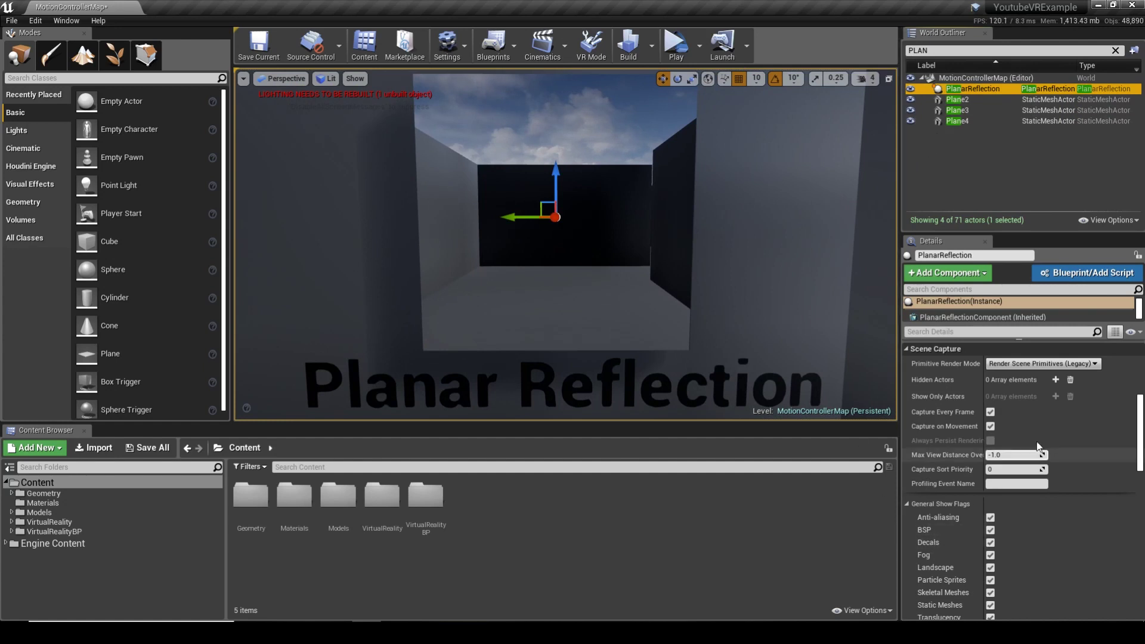
pyautogui.click(990, 411)
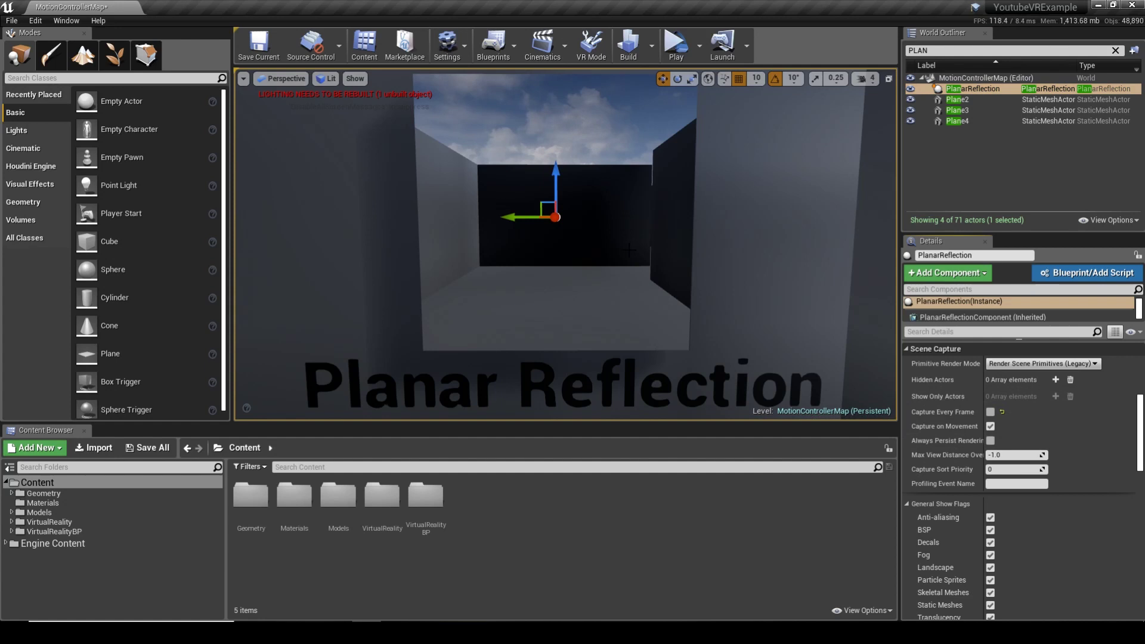
pyautogui.moveTo(628, 250); pyautogui.dragTo(670, 272)
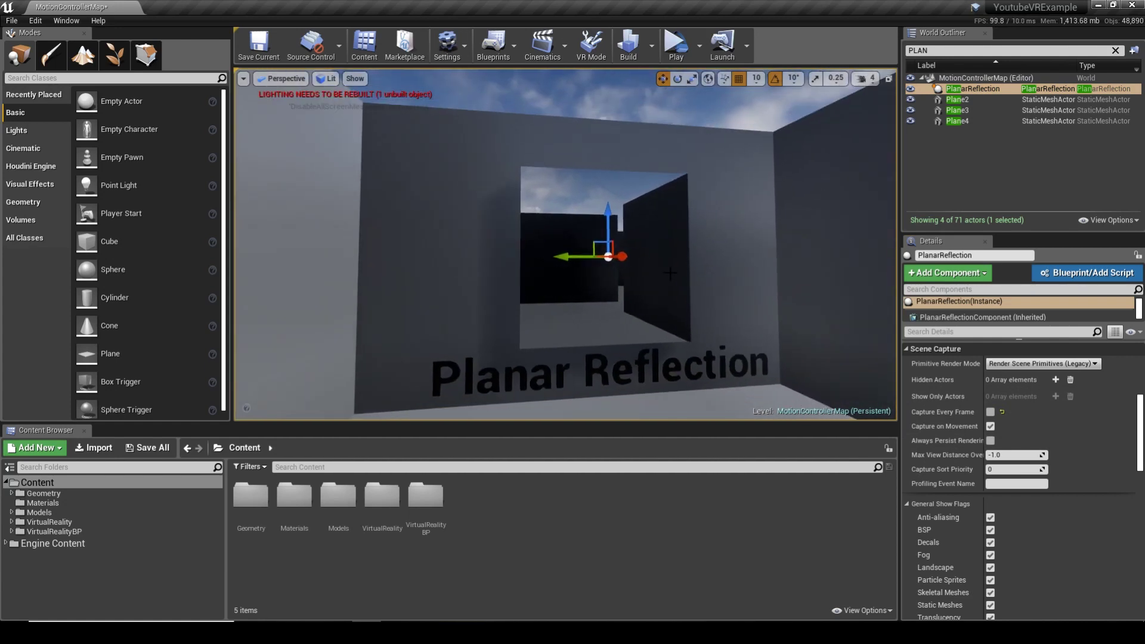
pyautogui.moveTo(765, 291)
pyautogui.mouseDown()
pyautogui.moveTo(766, 259)
pyautogui.moveTo(767, 273)
pyautogui.mouseUp()
pyautogui.hotkey('ctrl', 'z')
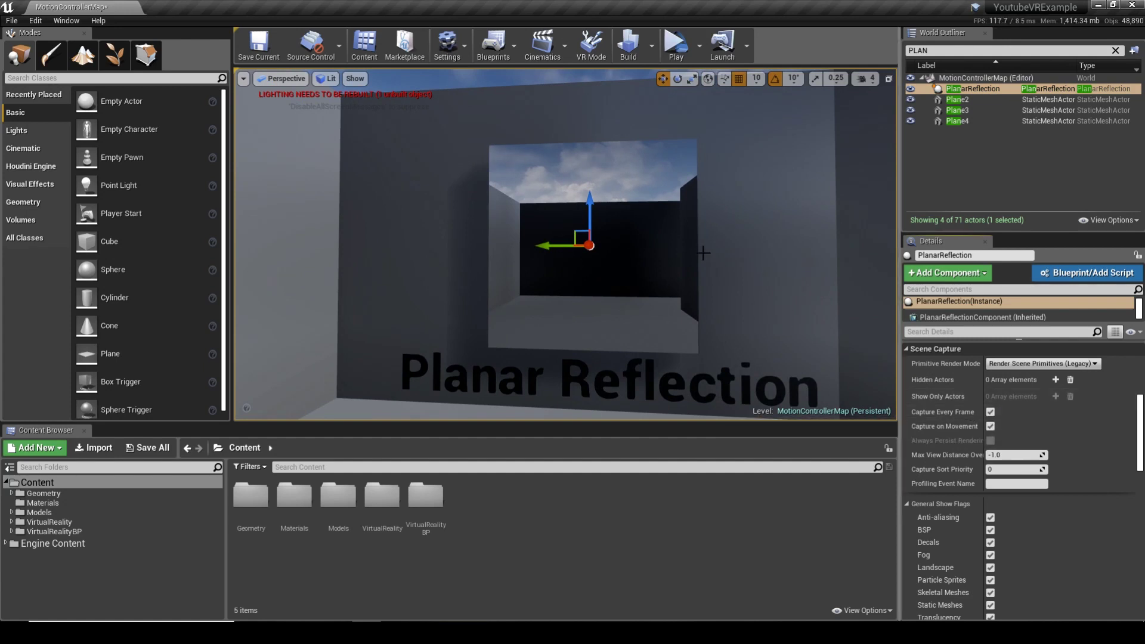
pyautogui.moveTo(703, 253); pyautogui.dragTo(699, 238)
pyautogui.hotkey('ctrl', 'shift', ',')
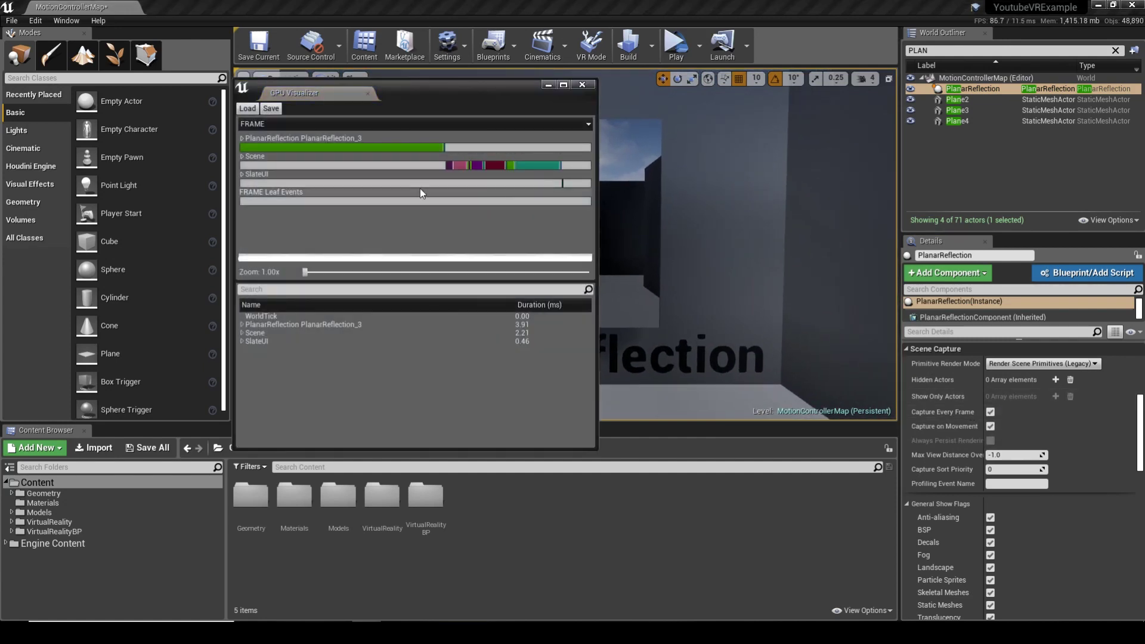
pyautogui.click(392, 149)
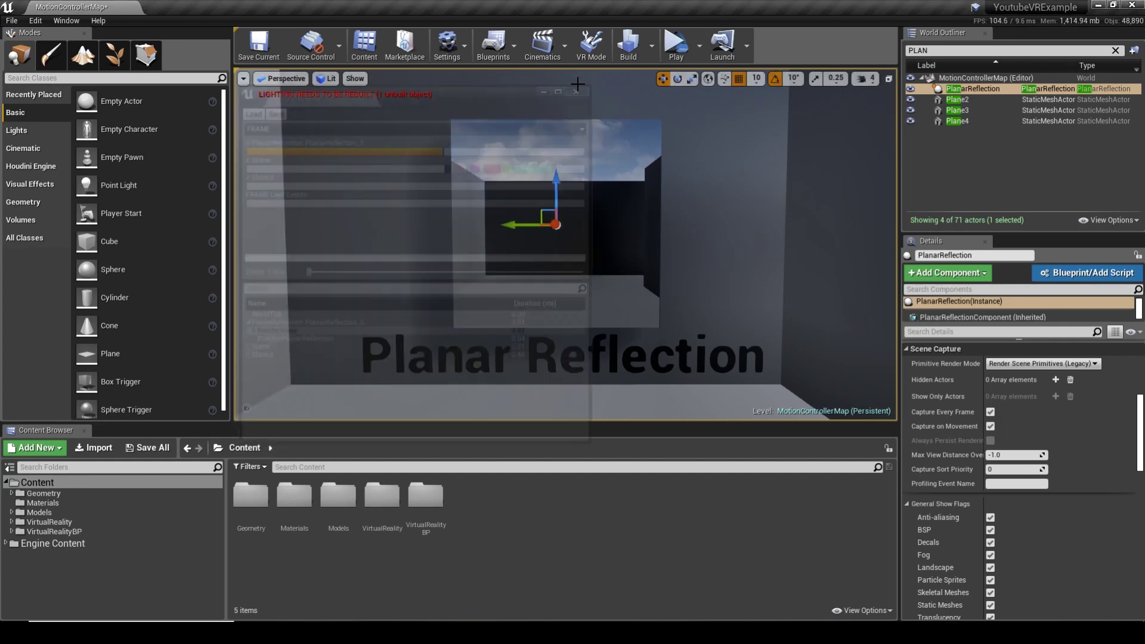
pyautogui.click(582, 84)
pyautogui.moveTo(639, 241); pyautogui.dragTo(638, 241)
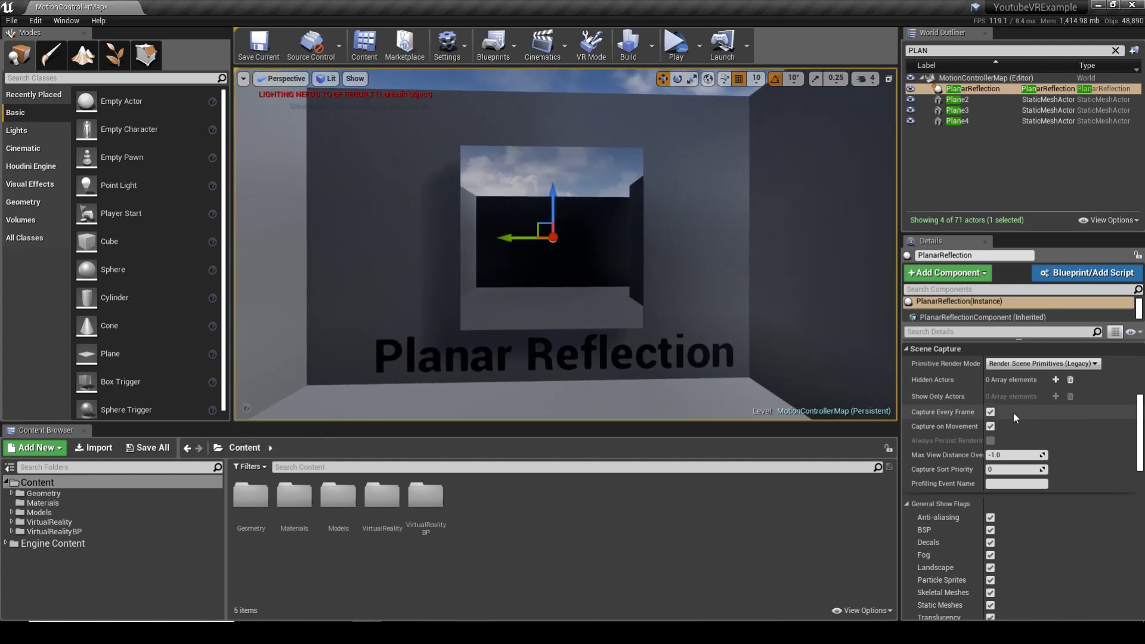
# Turn off Capture Every Frame on the PlanarReflection and collapse the advanced show flags.
pyautogui.click(993, 414)
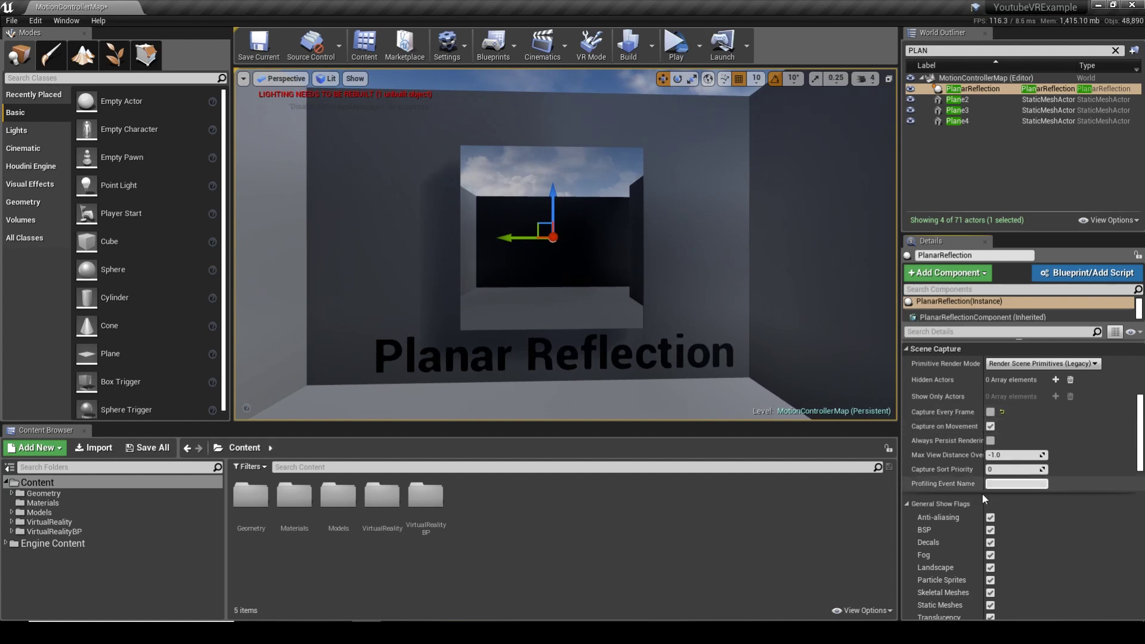
pyautogui.scroll(-1, 1035, 486)
pyautogui.scroll(-10, 1035, 486)
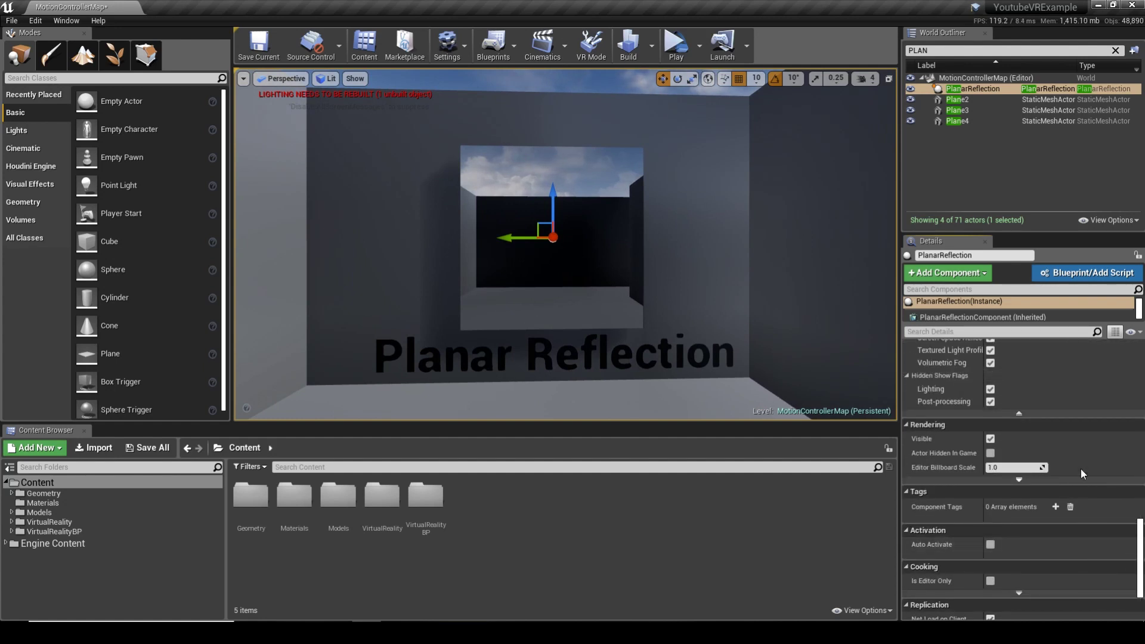
pyautogui.click(1067, 413)
# Set the reflection's Screen Percentage from 100 to 50.
pyautogui.scroll(5, 1081, 466)
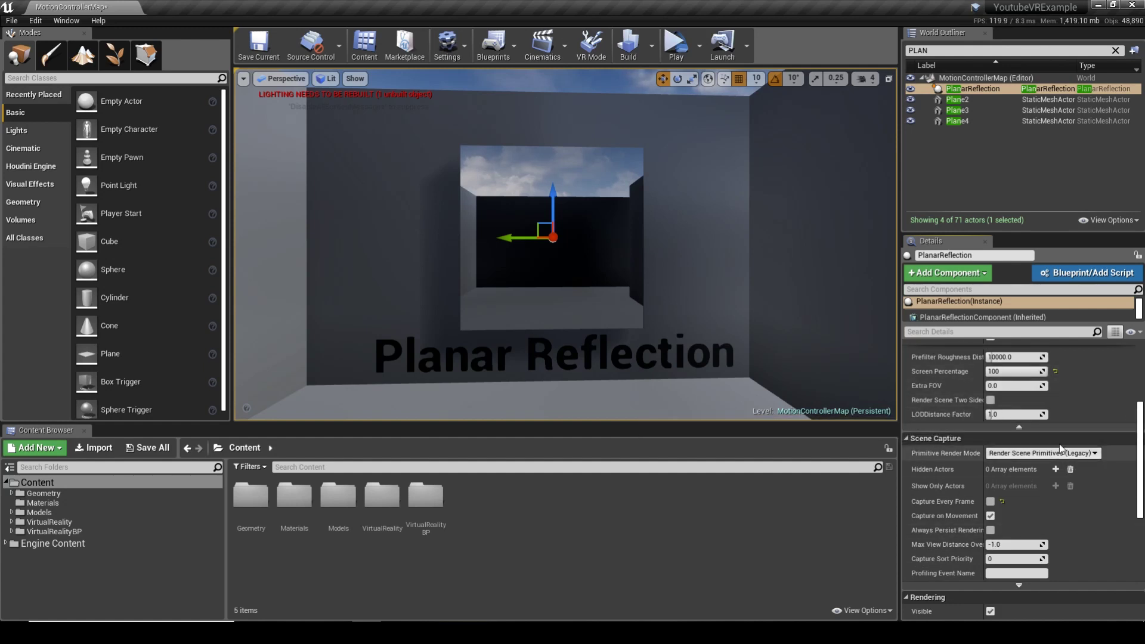
pyautogui.scroll(2, 934, 422)
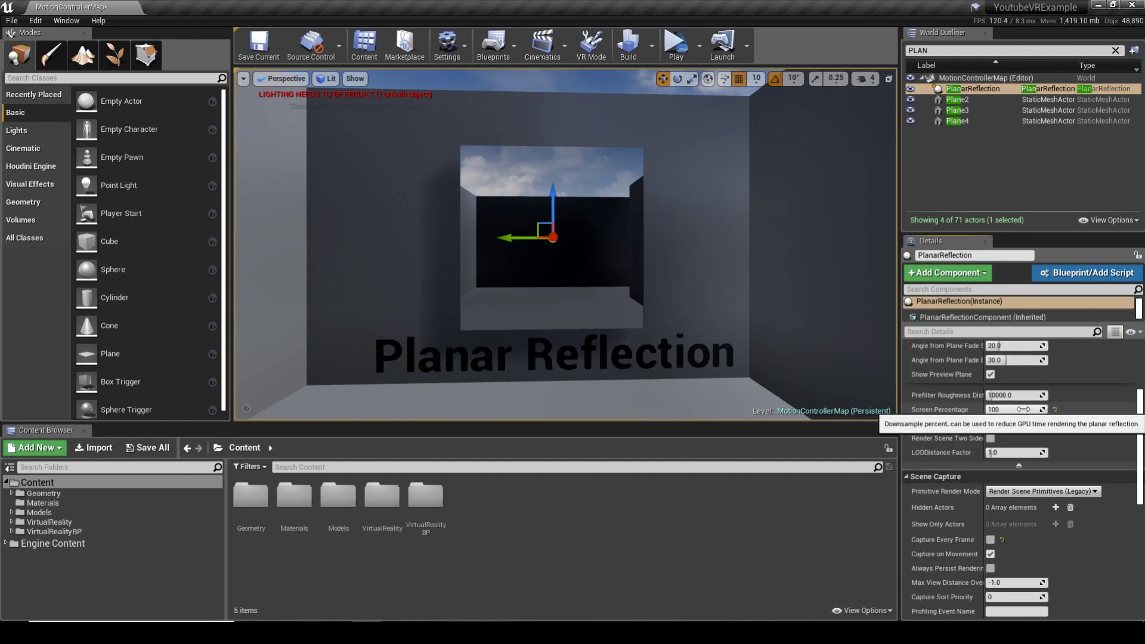
pyautogui.moveTo(1036, 409); pyautogui.dragTo(1026, 409)
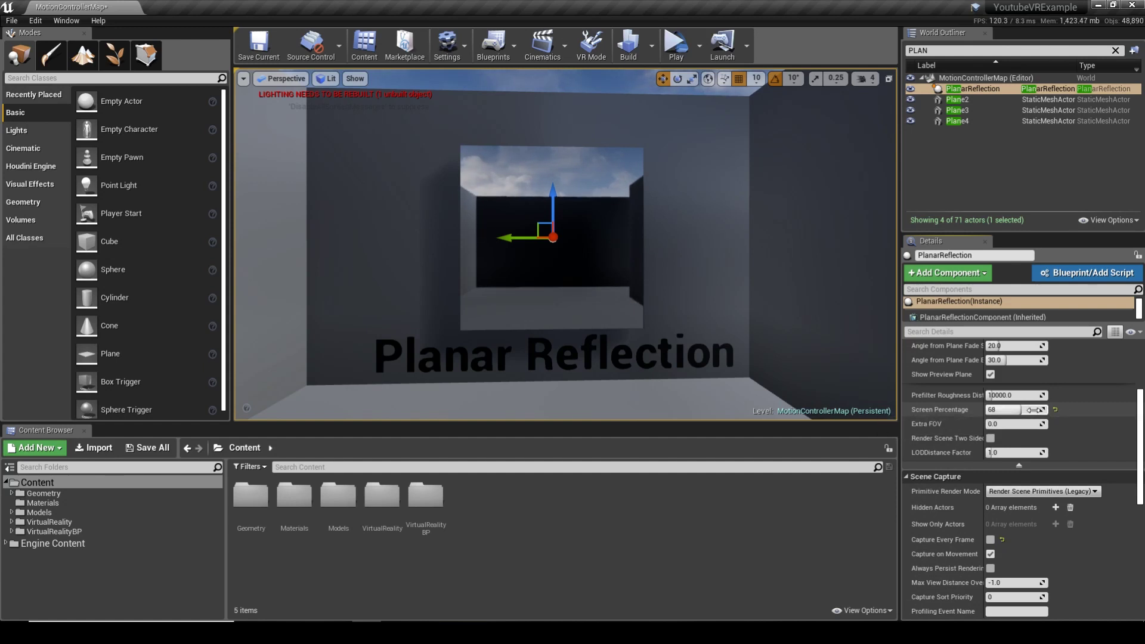
pyautogui.click(1032, 409)
pyautogui.write('50')
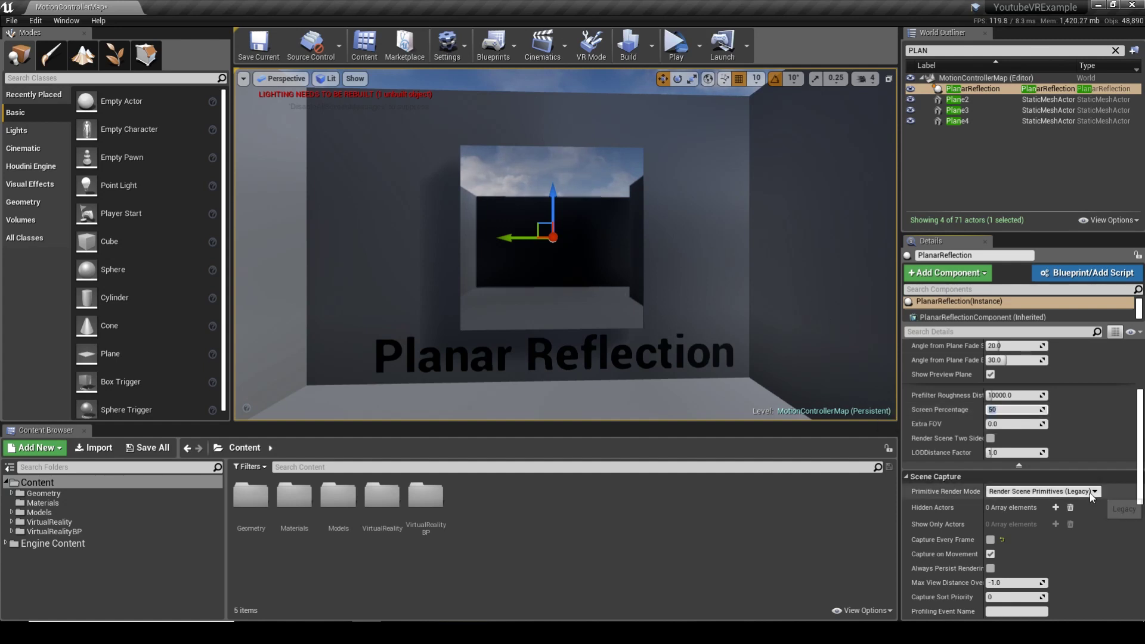
pyautogui.scroll(-3, 1092, 498)
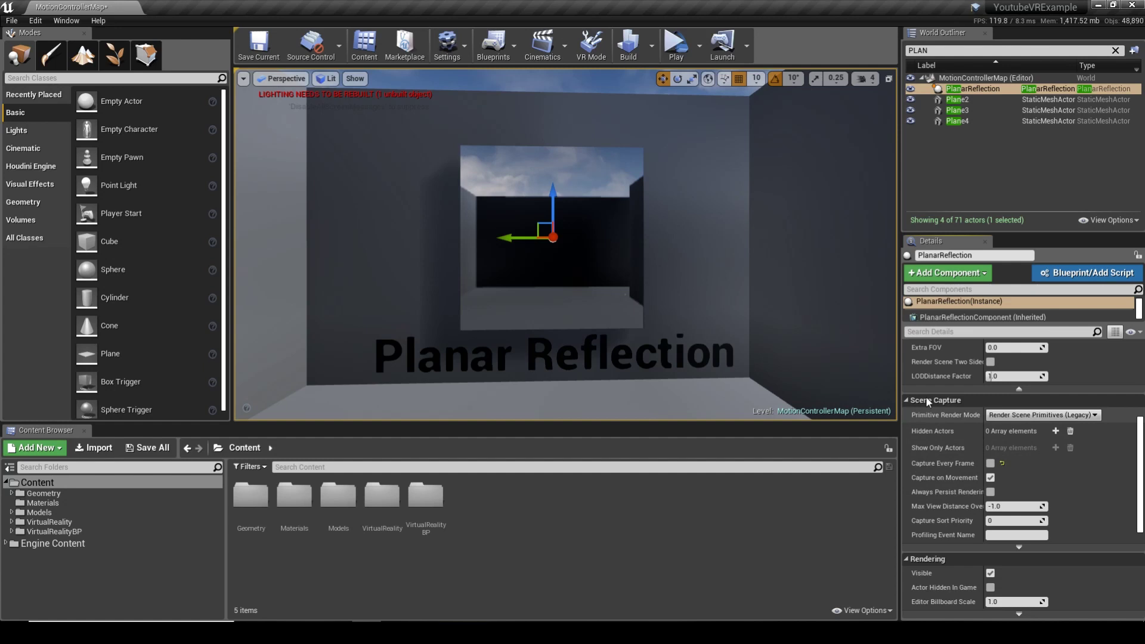
# Reveal the Scene Capture show flags, with the General and Advanced groups expanded.
pyautogui.click(1018, 547)
pyautogui.scroll(-2, 1100, 507)
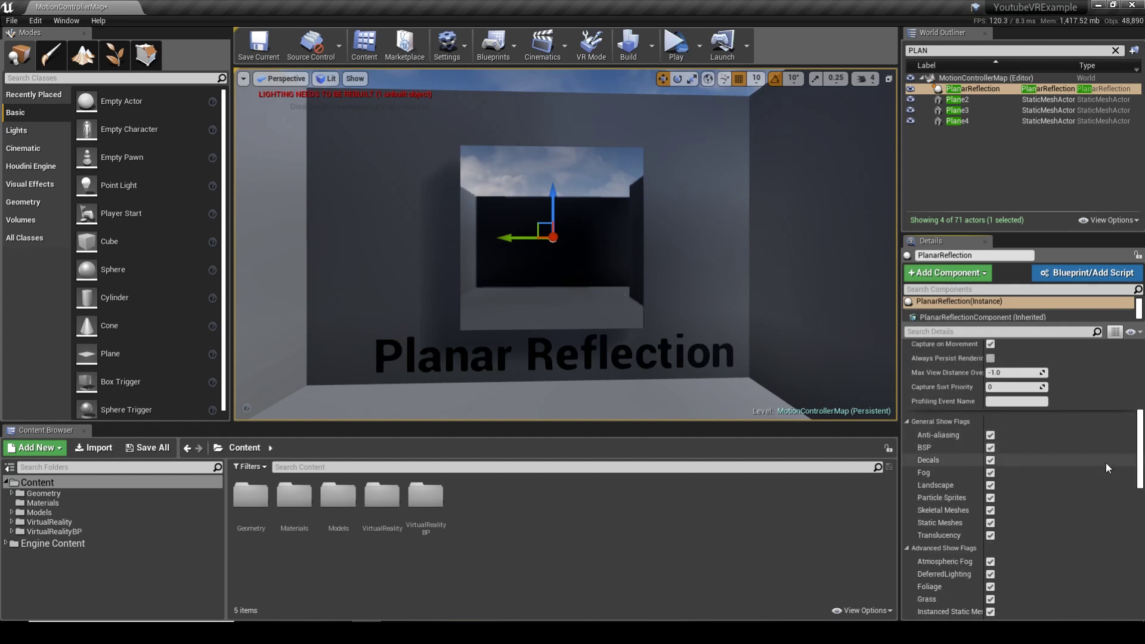
pyautogui.click(906, 421)
pyautogui.click(907, 434)
pyautogui.click(905, 434)
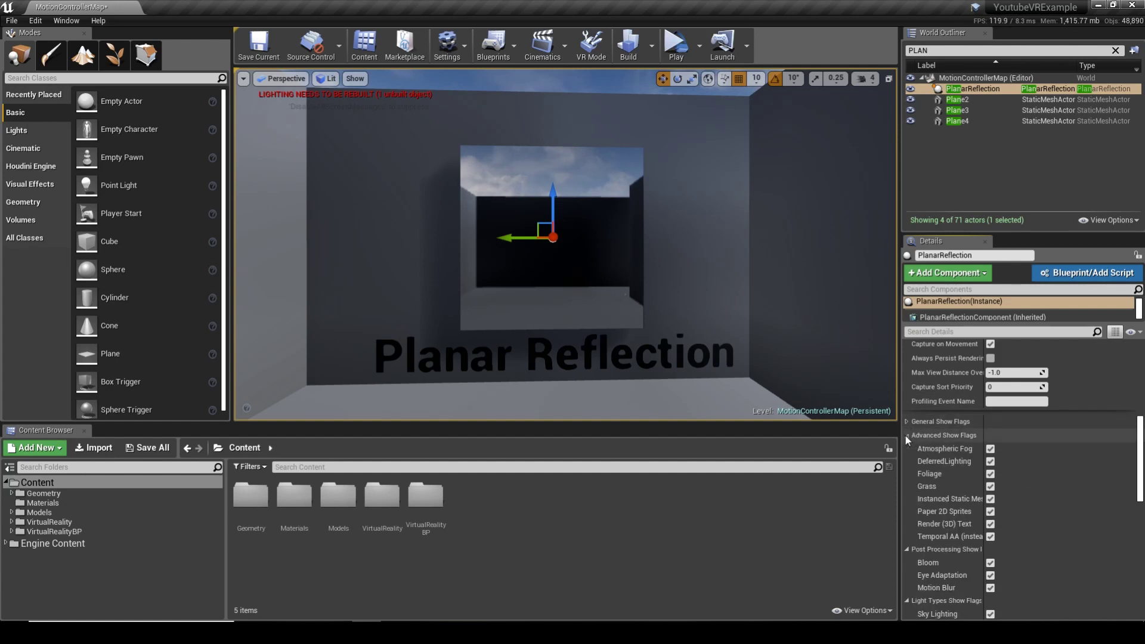
pyautogui.click(906, 421)
pyautogui.scroll(-3, 931, 413)
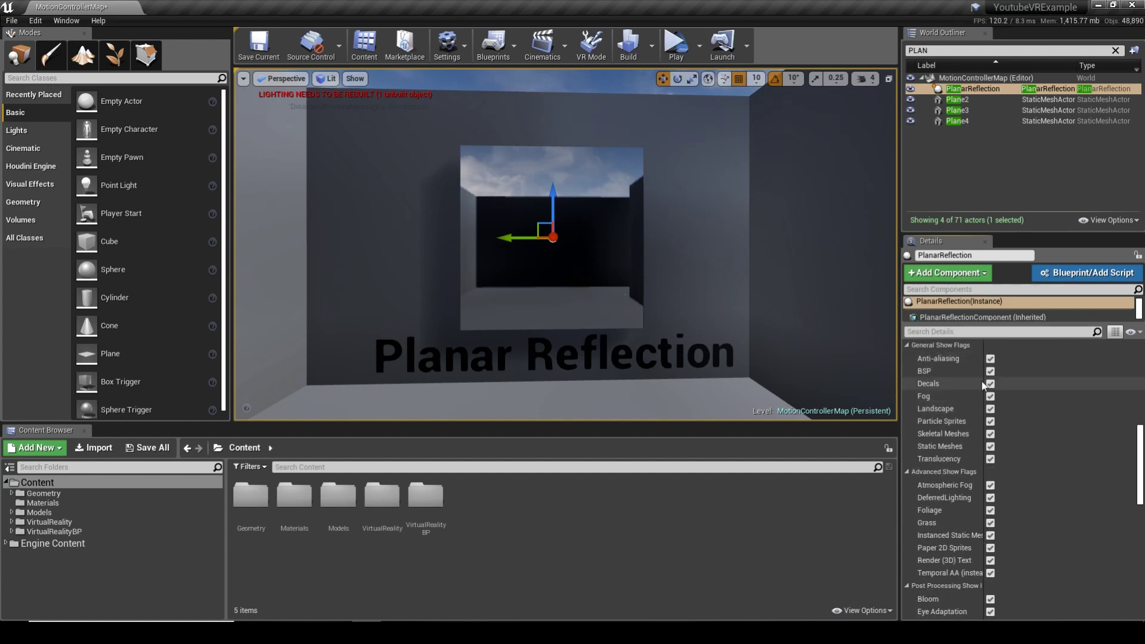
pyautogui.moveTo(566, 250)
pyautogui.mouseDown(button='right')
pyautogui.moveTo(602, 250)
pyautogui.moveTo(584, 250)
pyautogui.mouseUp(button='right')
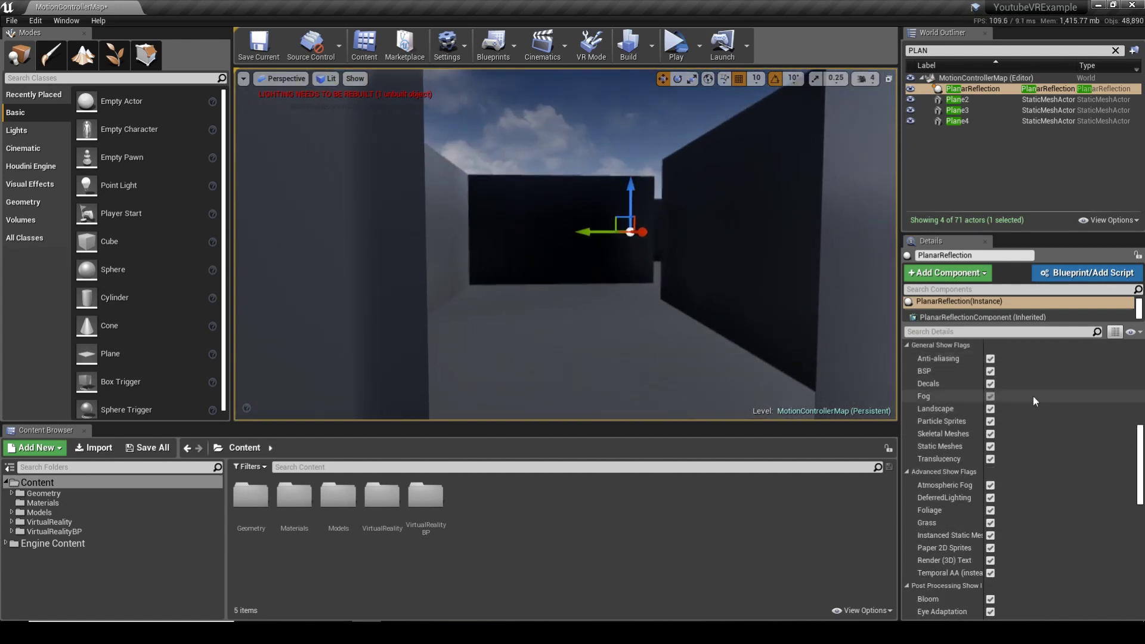
# Disable Anti-aliasing, Decals, Fog, Landscape, Particle Sprites and Translucency, keeping BSP and Static Meshes on.
pyautogui.click(989, 358)
pyautogui.click(990, 371)
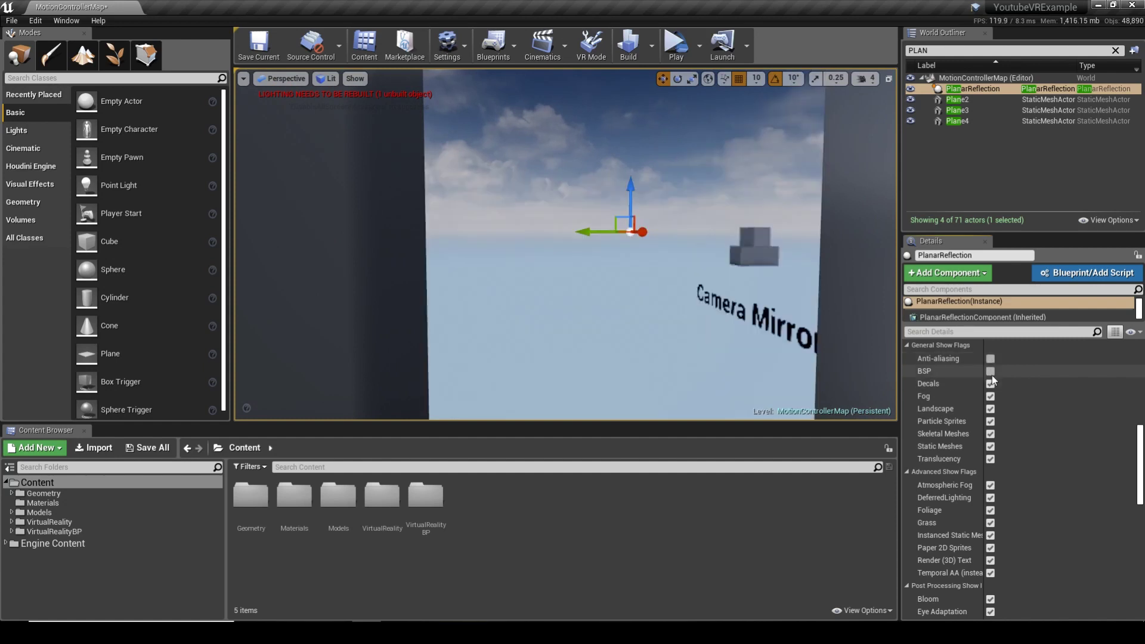
pyautogui.click(990, 370)
pyautogui.click(990, 384)
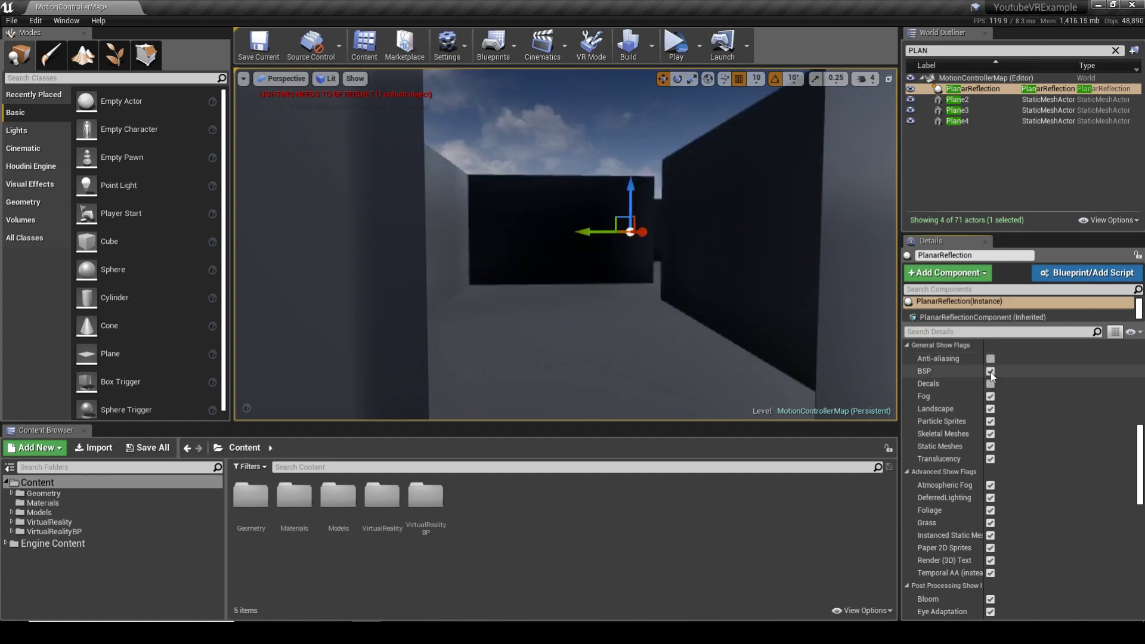
pyautogui.click(990, 371)
pyautogui.click(993, 371)
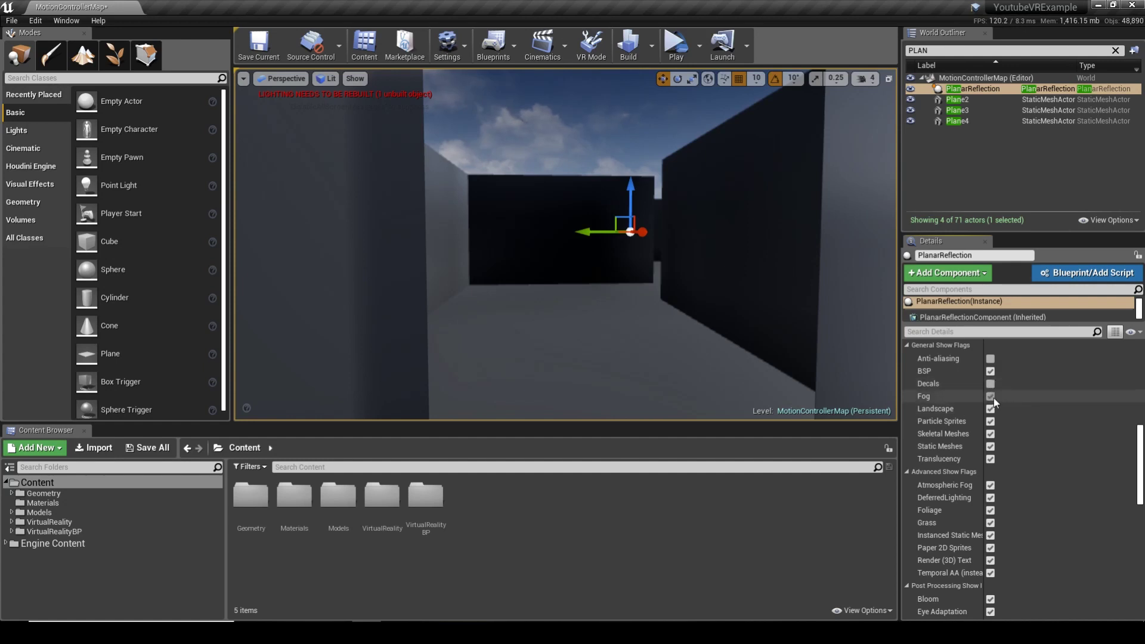
pyautogui.click(990, 396)
pyautogui.click(990, 408)
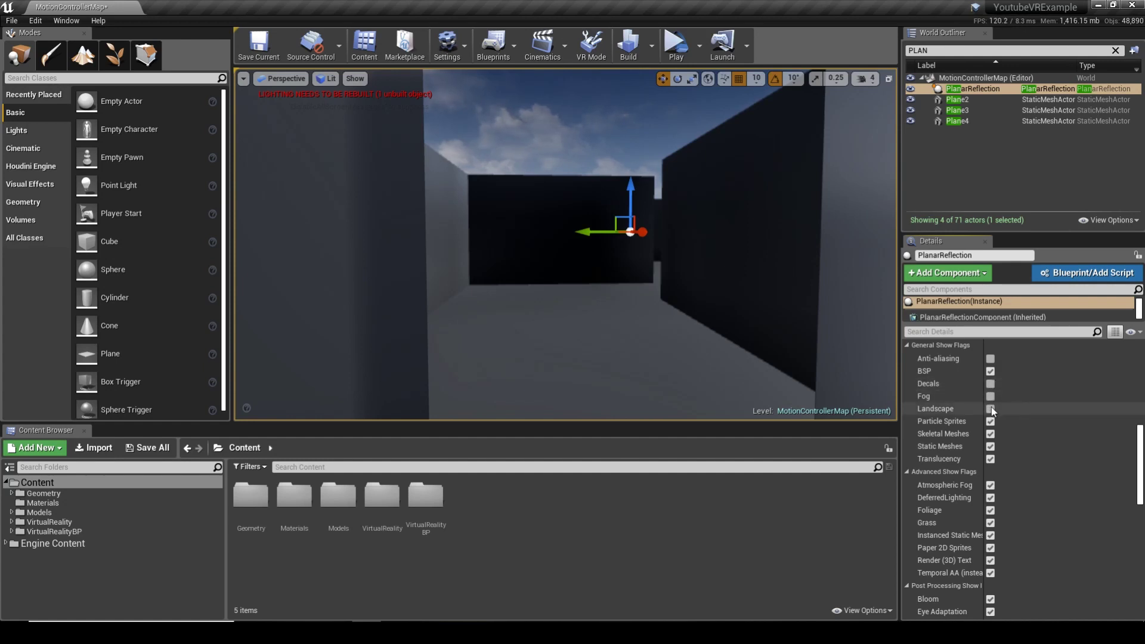
pyautogui.click(990, 421)
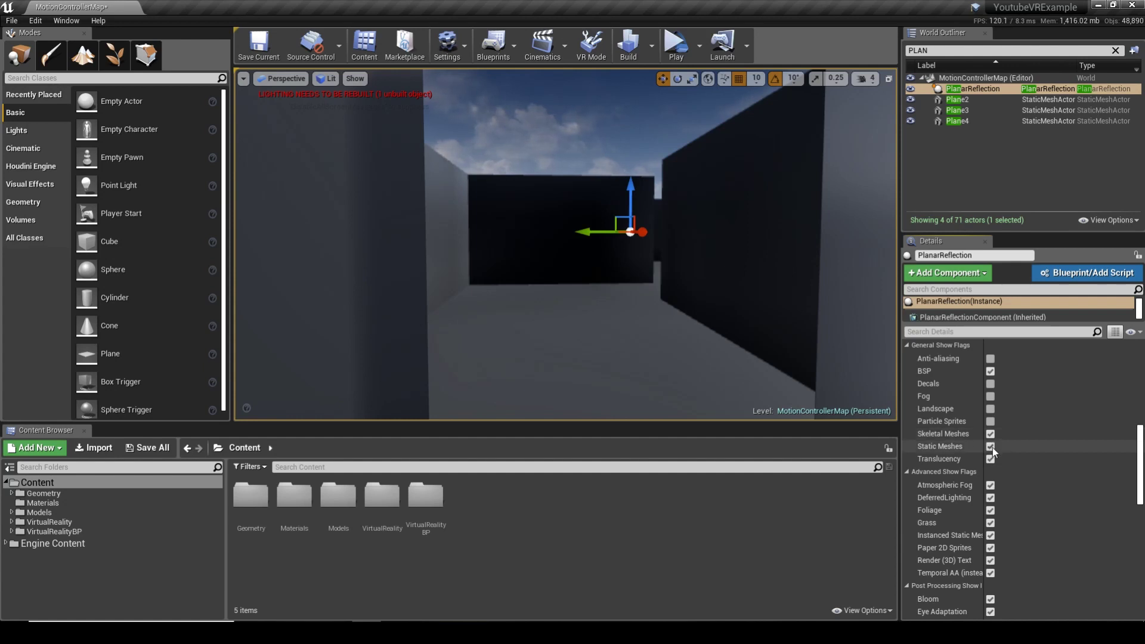
pyautogui.click(990, 446)
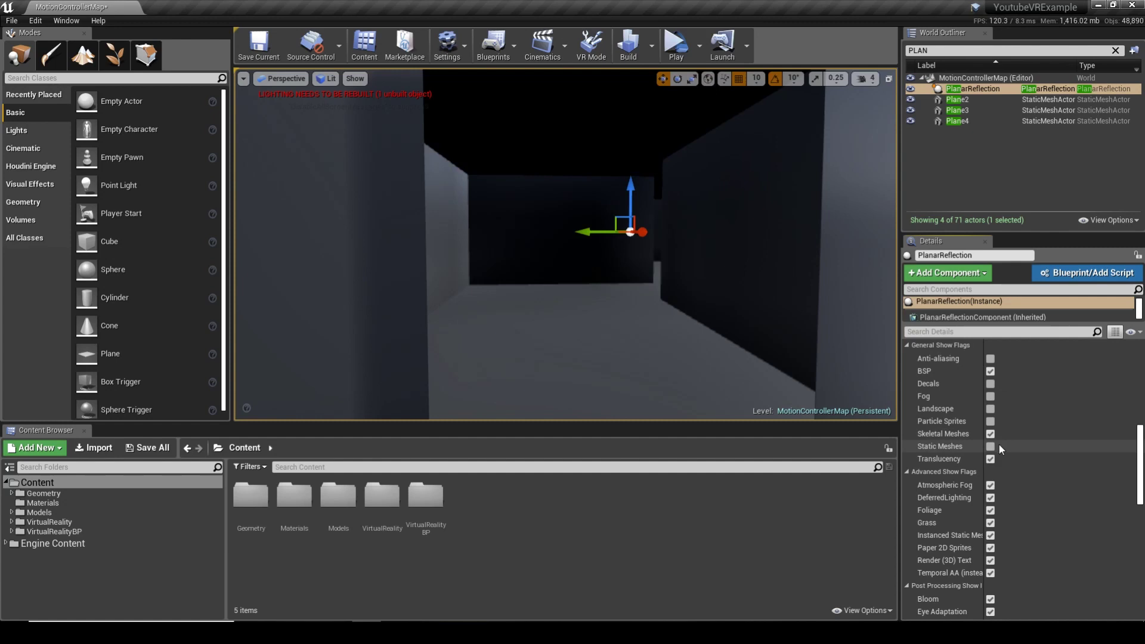
pyautogui.click(991, 447)
pyautogui.click(990, 459)
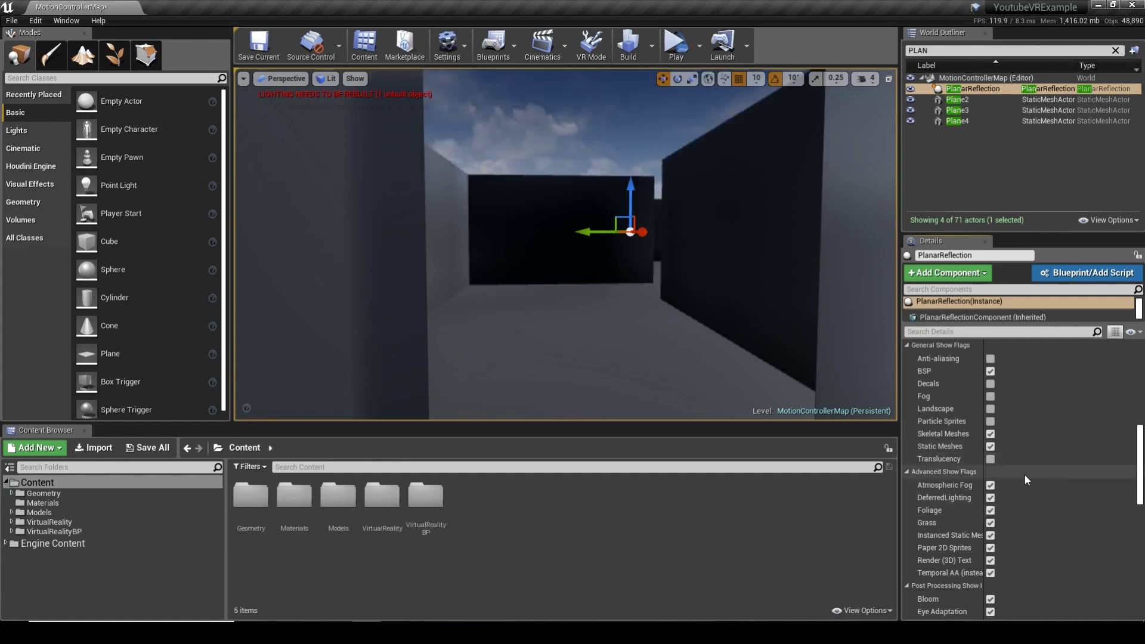
# Disable Atmospheric Fog, DeferredLighting, Foliage, Grass, Instanced Static Meshes, Paper 2D Sprites, 3D Text, Temporal AA.
pyautogui.scroll(-2, 1049, 453)
pyautogui.scroll(-2, 1046, 456)
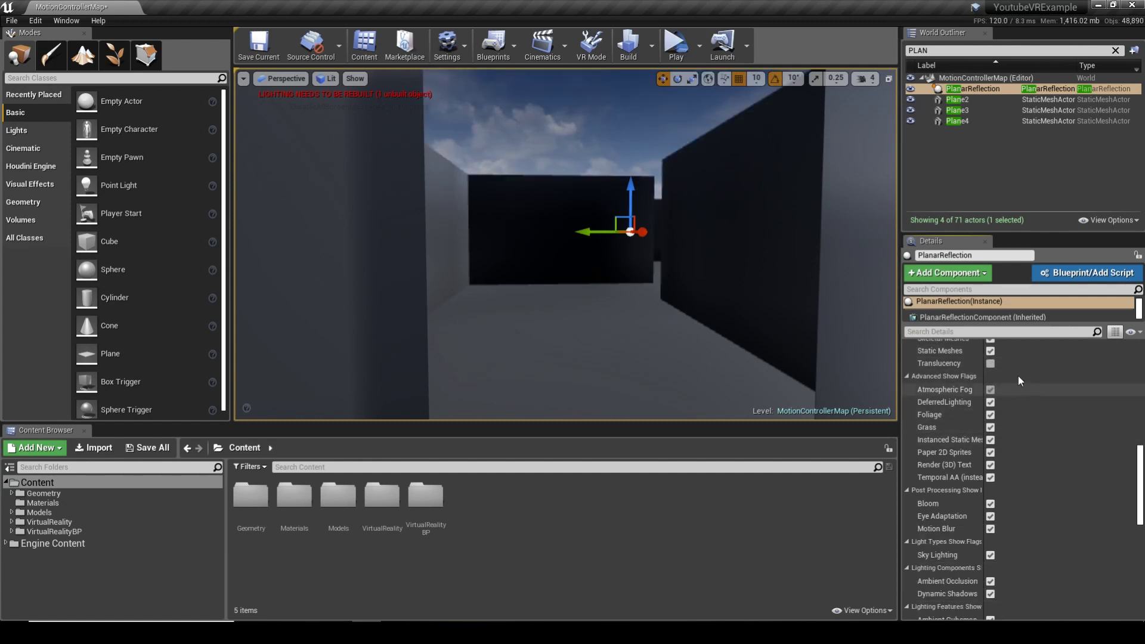
pyautogui.click(990, 390)
pyautogui.click(990, 402)
pyautogui.click(991, 415)
pyautogui.click(990, 427)
pyautogui.click(990, 440)
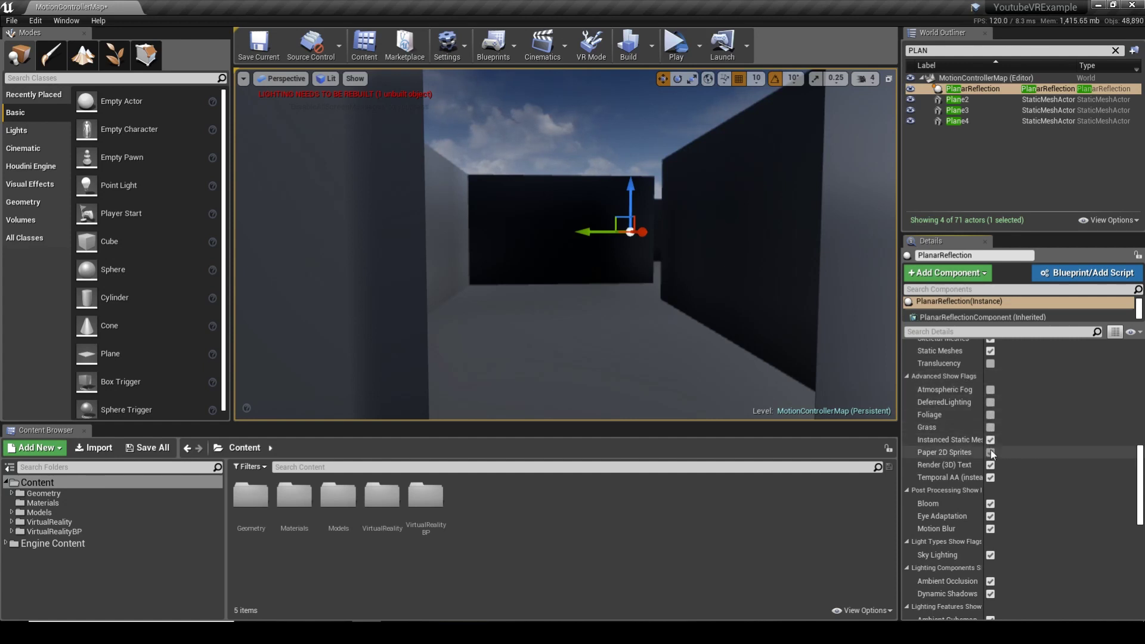
pyautogui.click(990, 451)
pyautogui.click(991, 464)
pyautogui.click(990, 477)
pyautogui.scroll(-6, 990, 481)
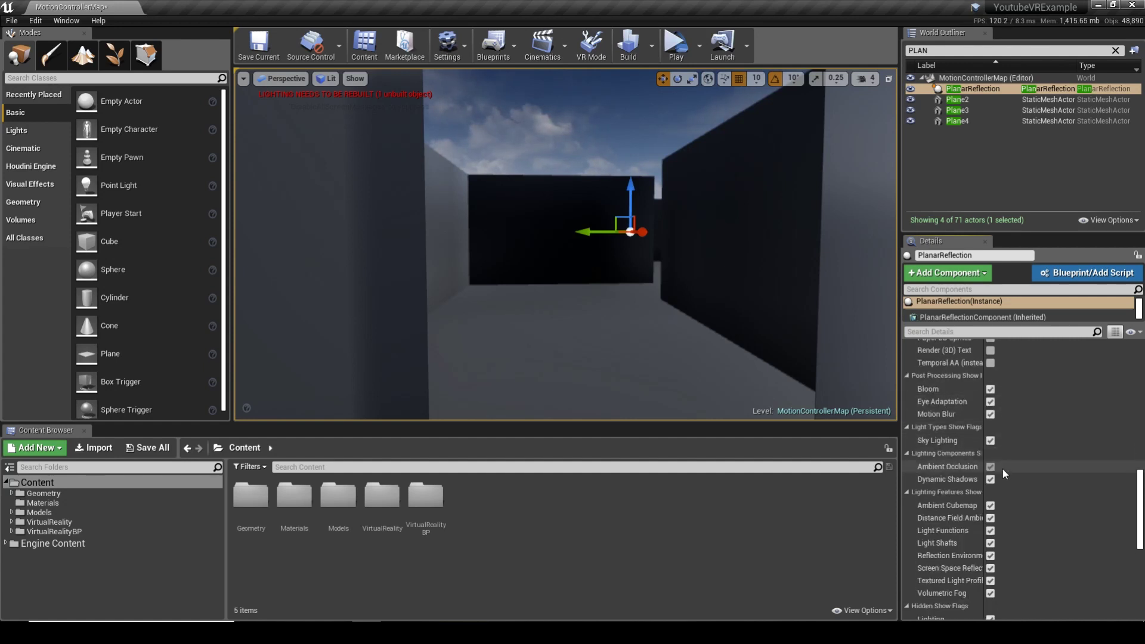
# Disable Bloom, Eye Adaptation, Motion Blur, Sky Lighting, Ambient Occlusion and Dynamic Shadows.
pyautogui.click(991, 388)
pyautogui.click(990, 402)
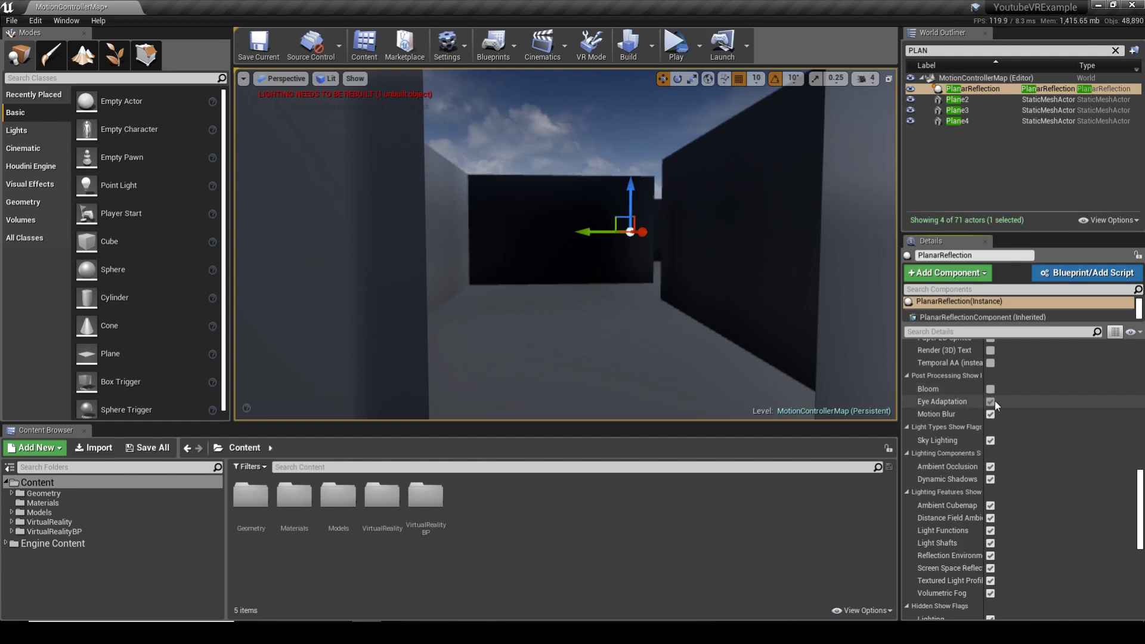
pyautogui.click(990, 414)
pyautogui.click(990, 440)
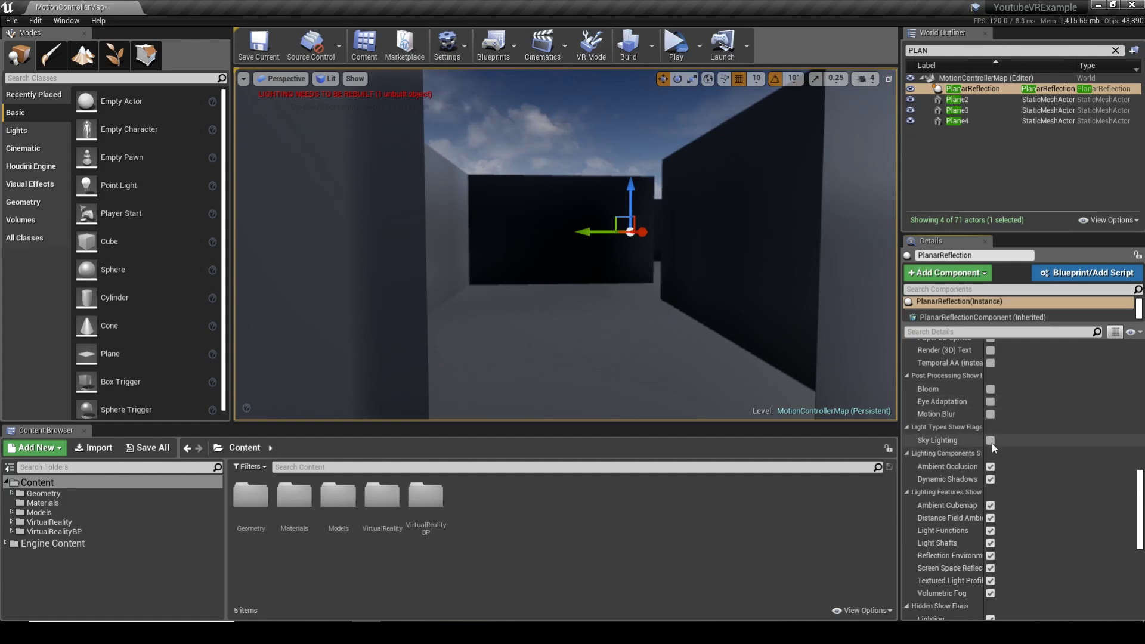
pyautogui.click(990, 466)
pyautogui.click(990, 479)
# Disable Ambient Cubemap, distance field lighting, Light Functions and Light Shafts, keeping Reflection Environment and SSR on.
pyautogui.click(990, 505)
pyautogui.click(990, 518)
pyautogui.click(990, 530)
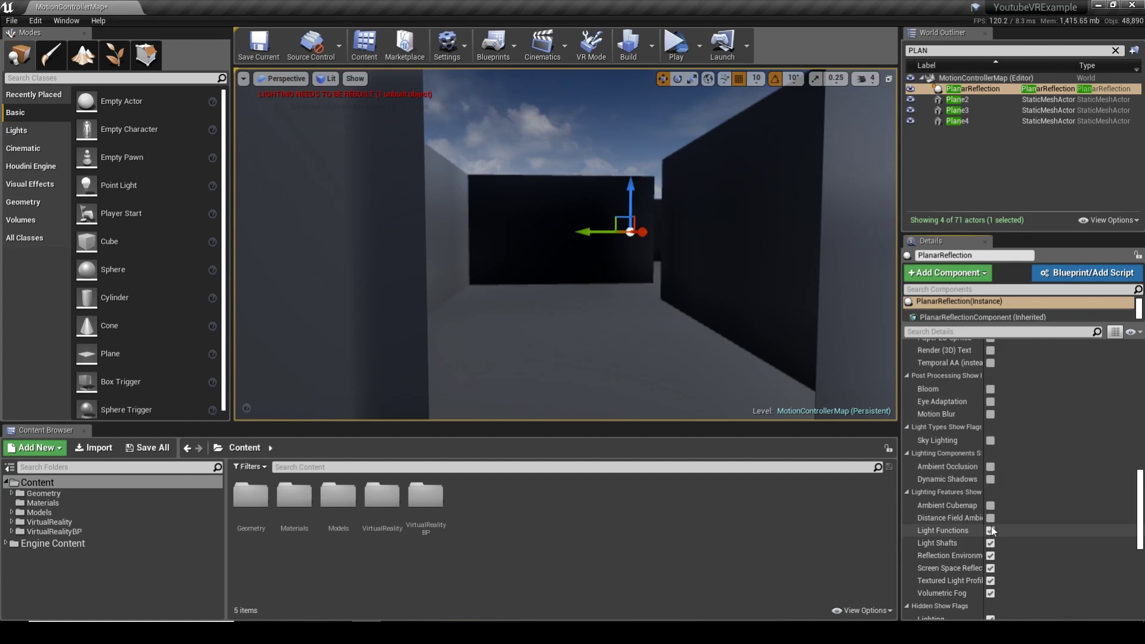
pyautogui.click(990, 543)
pyautogui.click(990, 555)
pyautogui.click(990, 568)
pyautogui.click(990, 567)
pyautogui.click(990, 555)
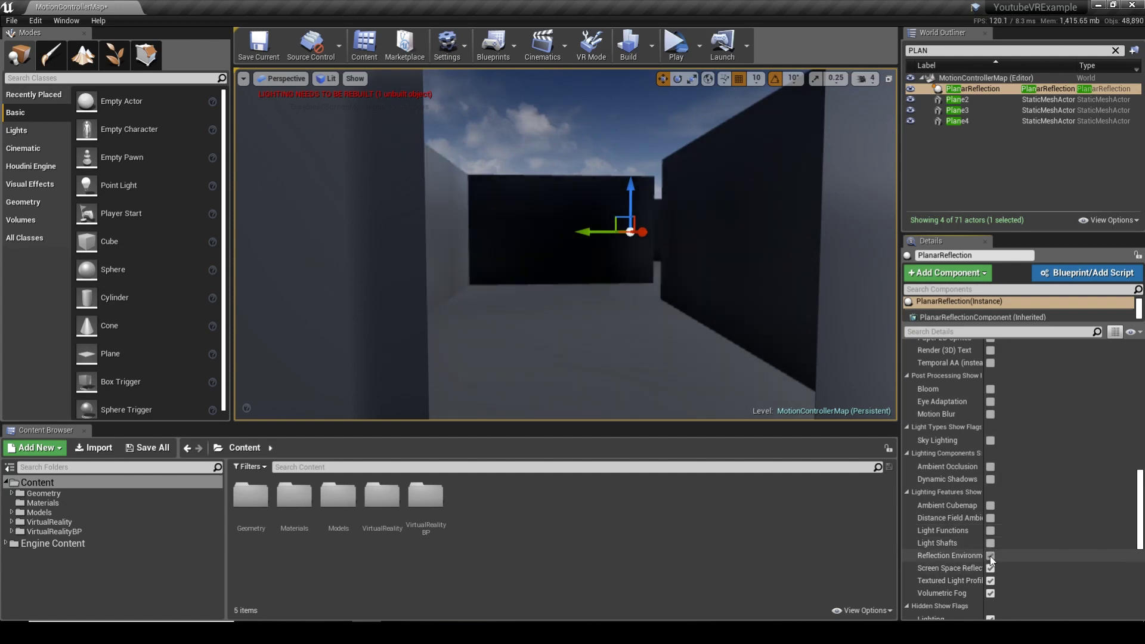
# Disable Textured Light Profiles and Volumetric Fog, comparing Reflection Environment and Lighting but leaving both on.
pyautogui.scroll(-3, 1002, 540)
pyautogui.click(990, 459)
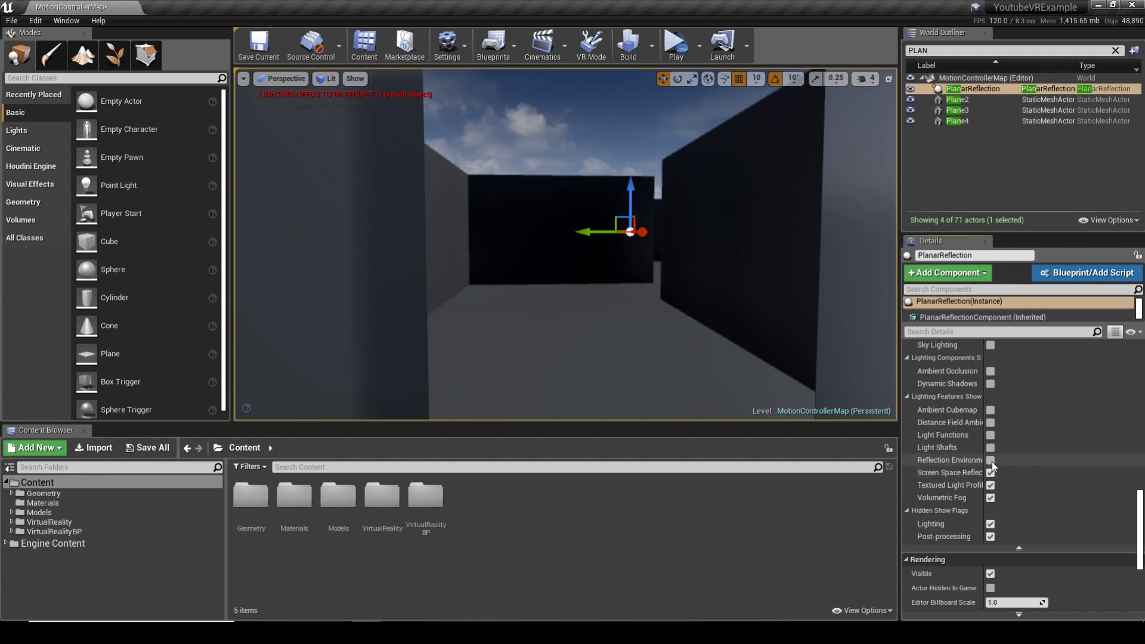
pyautogui.click(990, 459)
pyautogui.click(990, 485)
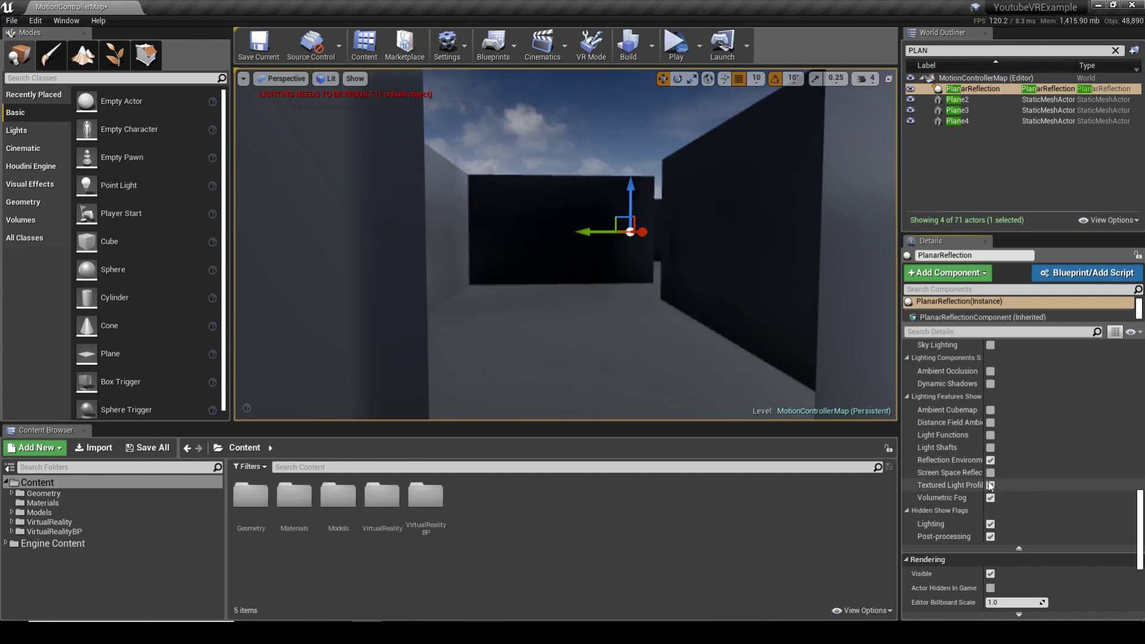
pyautogui.click(990, 498)
pyautogui.click(990, 524)
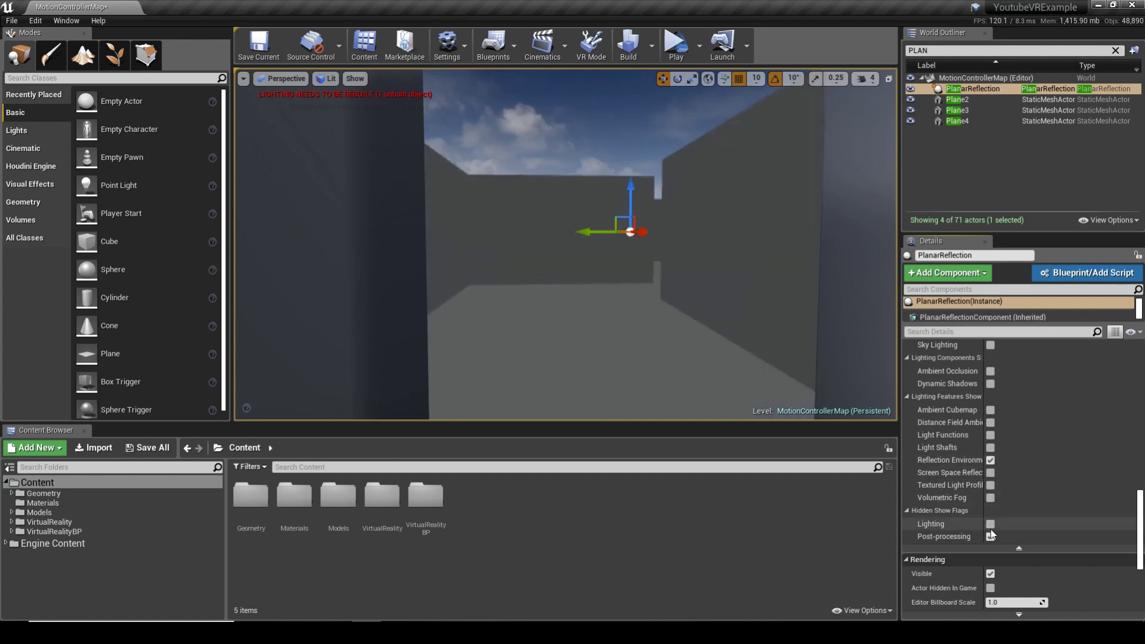
pyautogui.click(990, 524)
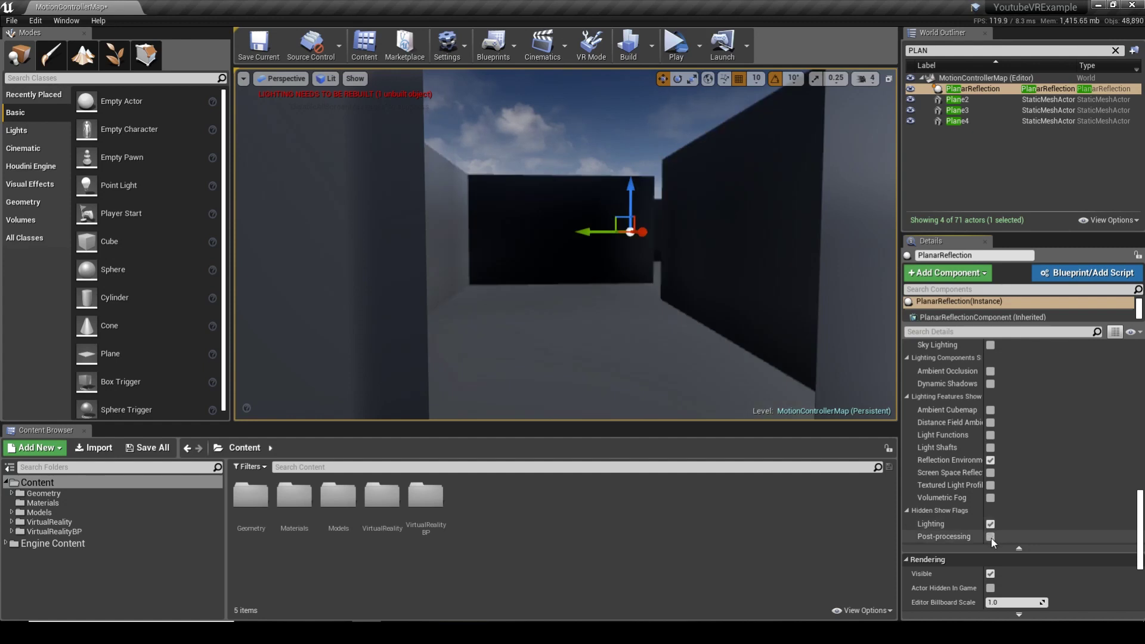
pyautogui.scroll(10, 1061, 477)
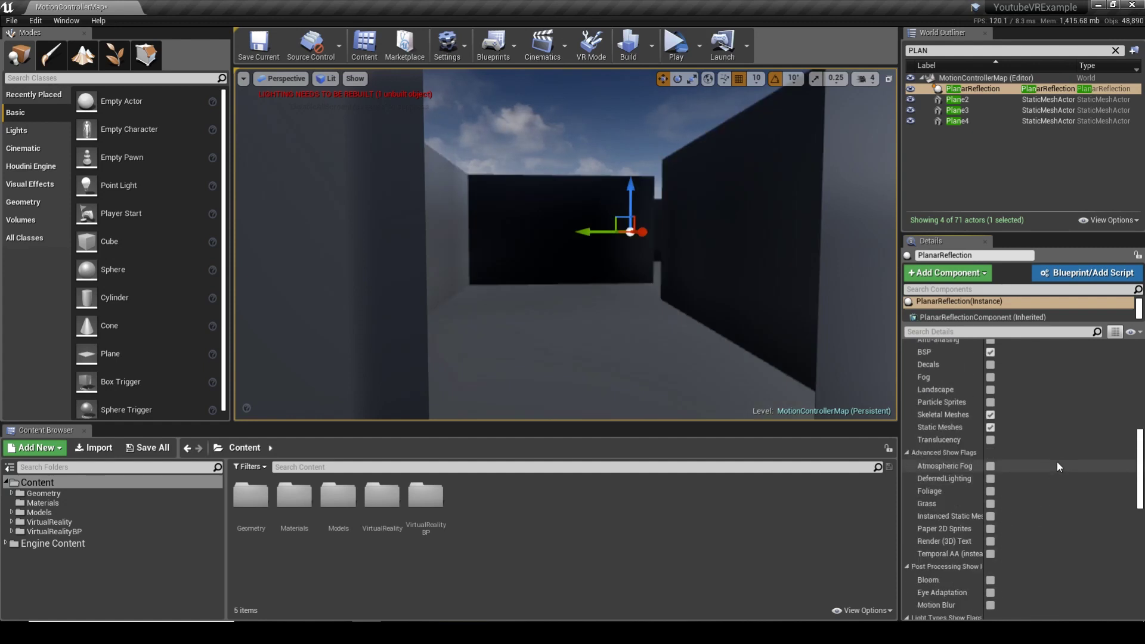
pyautogui.scroll(8, 1056, 462)
pyautogui.moveTo(567, 244); pyautogui.dragTo(739, 358, button='right')
pyautogui.moveTo(782, 295); pyautogui.dragTo(782, 296, button='right')
pyautogui.hotkey('ctrl', 'shift', ',')
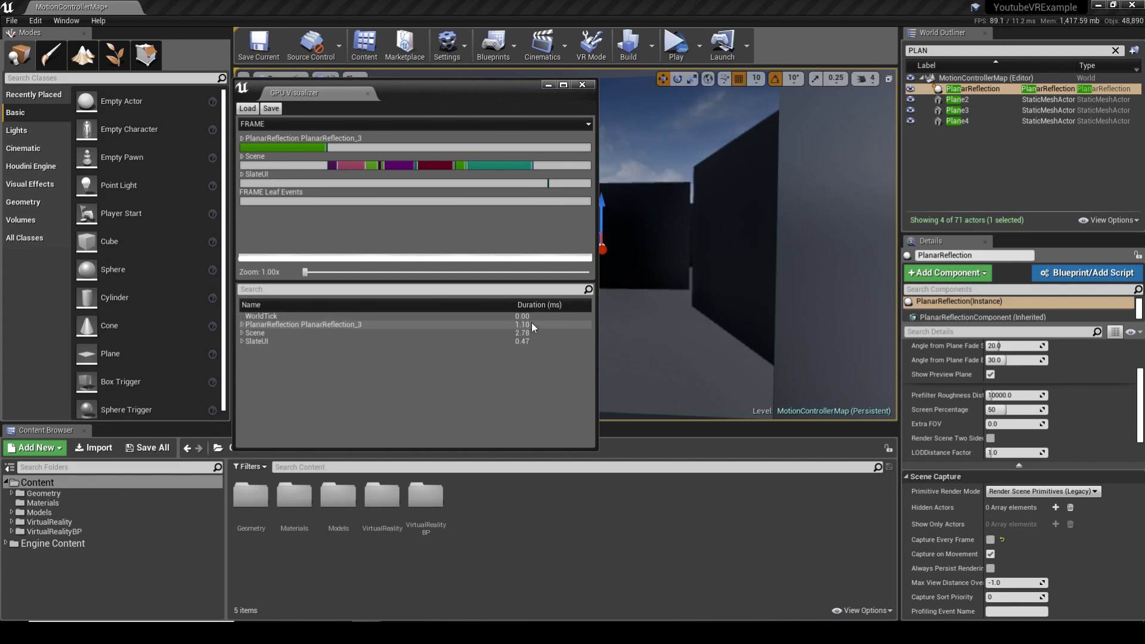
pyautogui.click(581, 85)
pyautogui.scroll(-10, 694, 200)
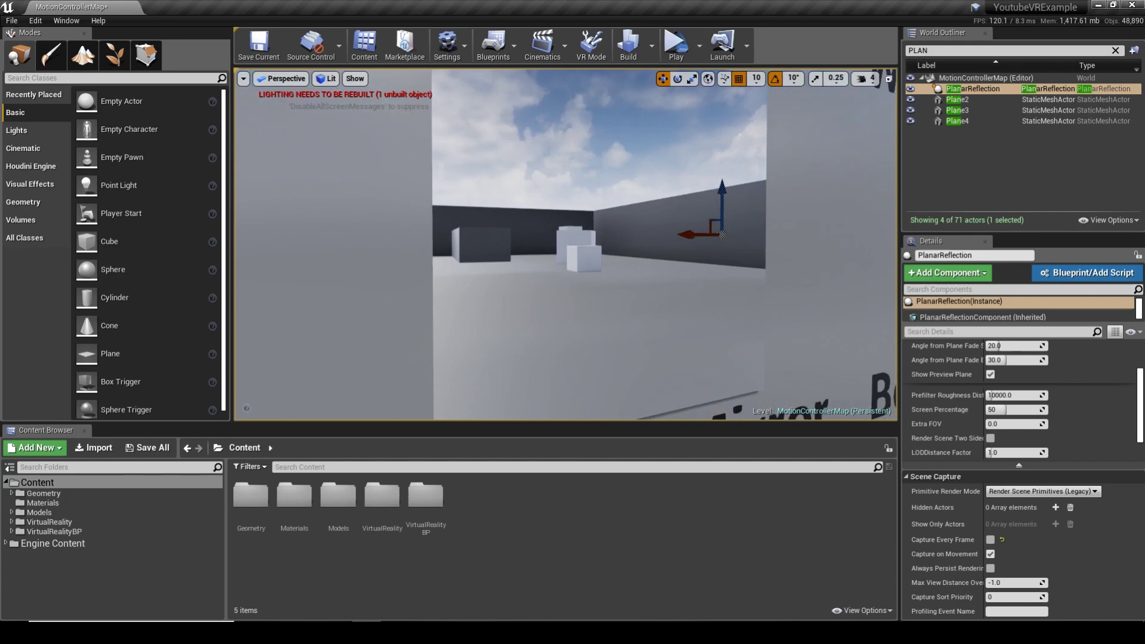
pyautogui.hotkey('ctrl', 'shift', ',')
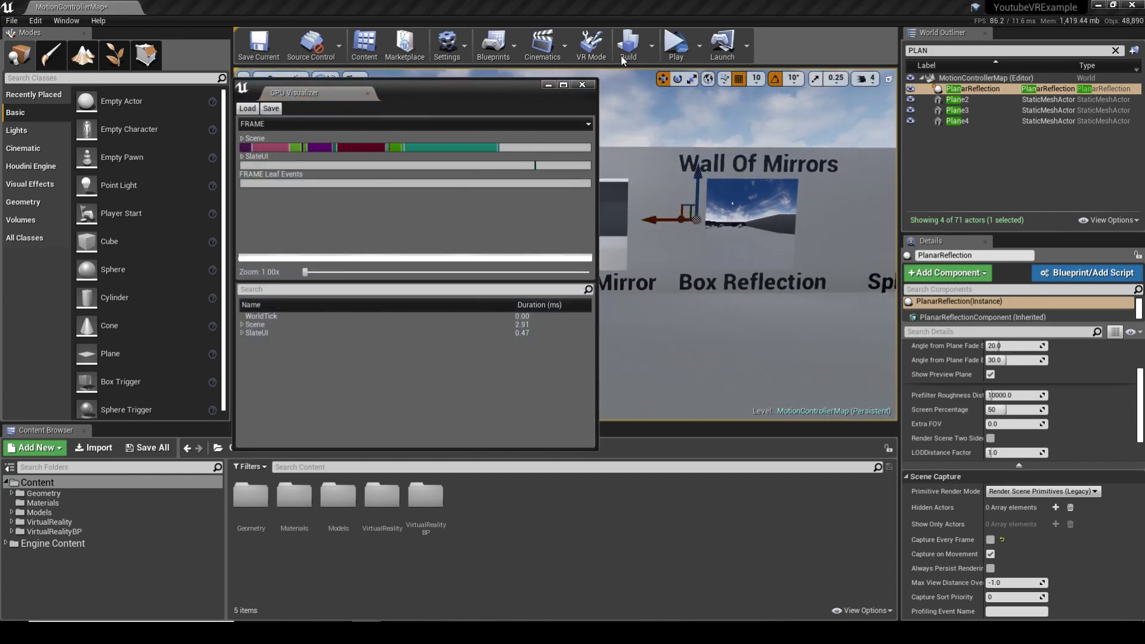
pyautogui.click(582, 85)
pyautogui.press('f')
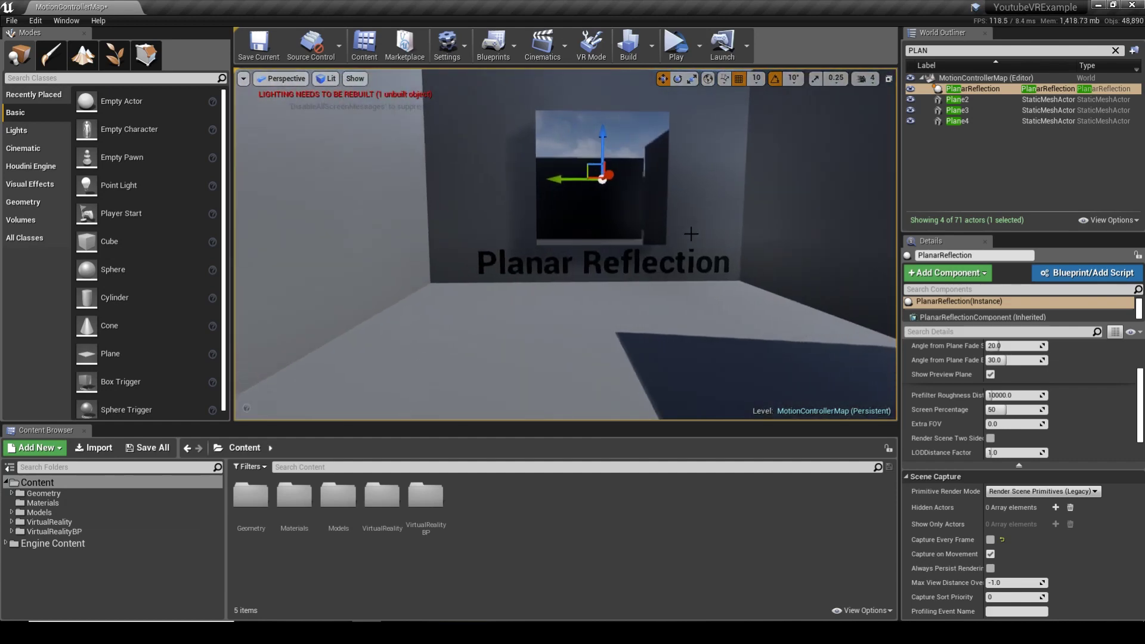
pyautogui.hotkey('ctrl', 'shift', ',')
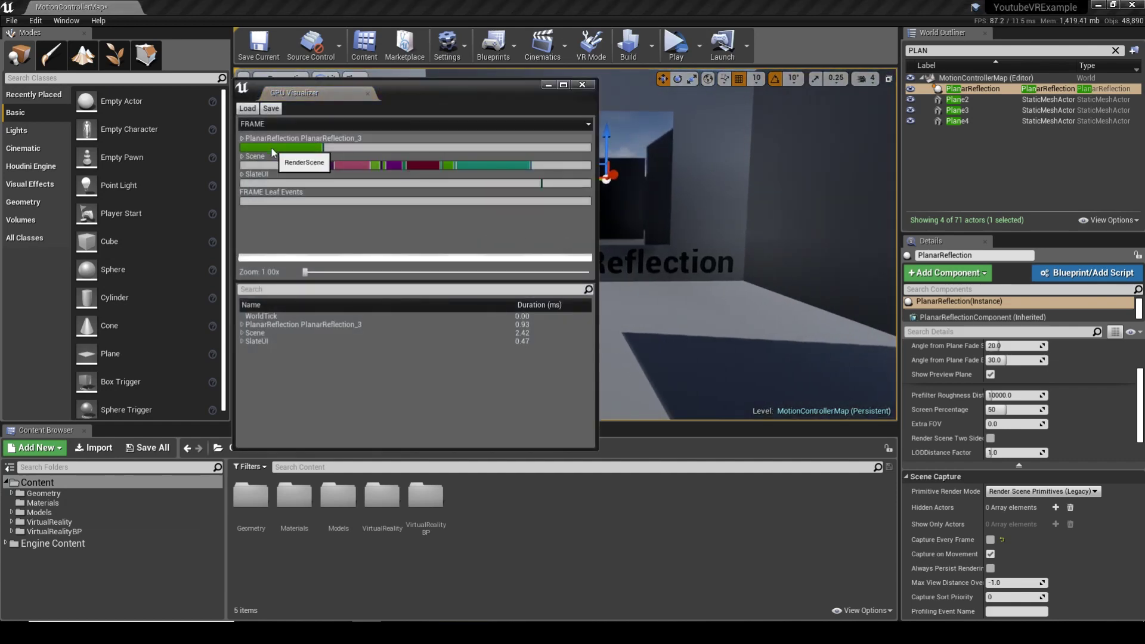
pyautogui.click(582, 84)
pyautogui.press('f')
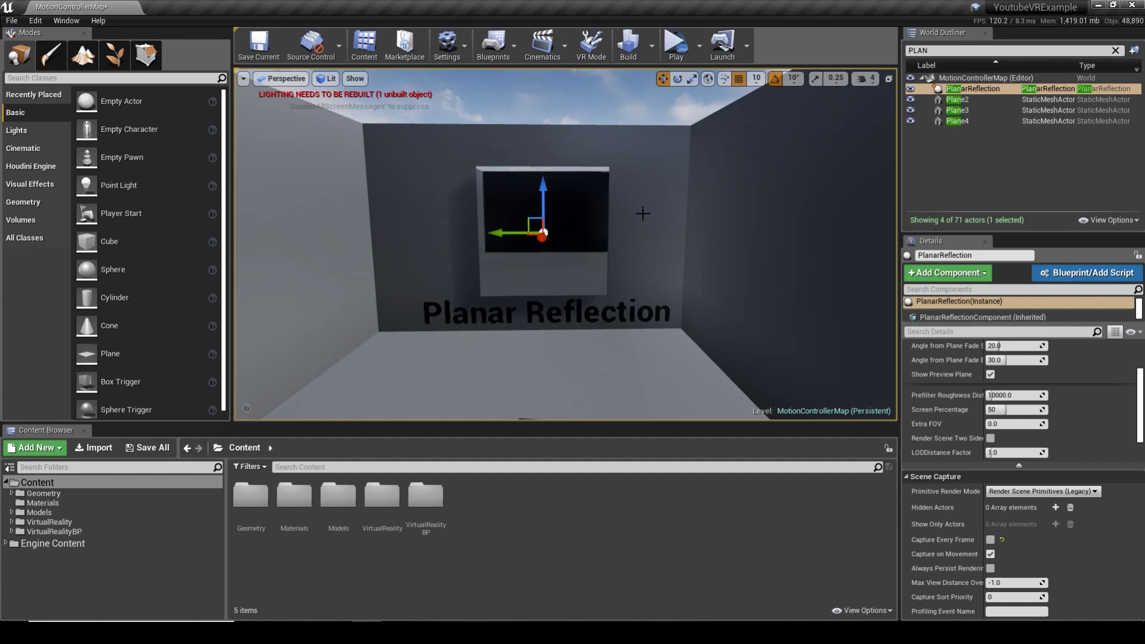
pyautogui.moveTo(641, 231)
pyautogui.mouseDown(button='right')
pyautogui.moveTo(650, 226)
pyautogui.moveTo(632, 229)
pyautogui.moveTo(641, 231)
pyautogui.mouseUp(button='right')
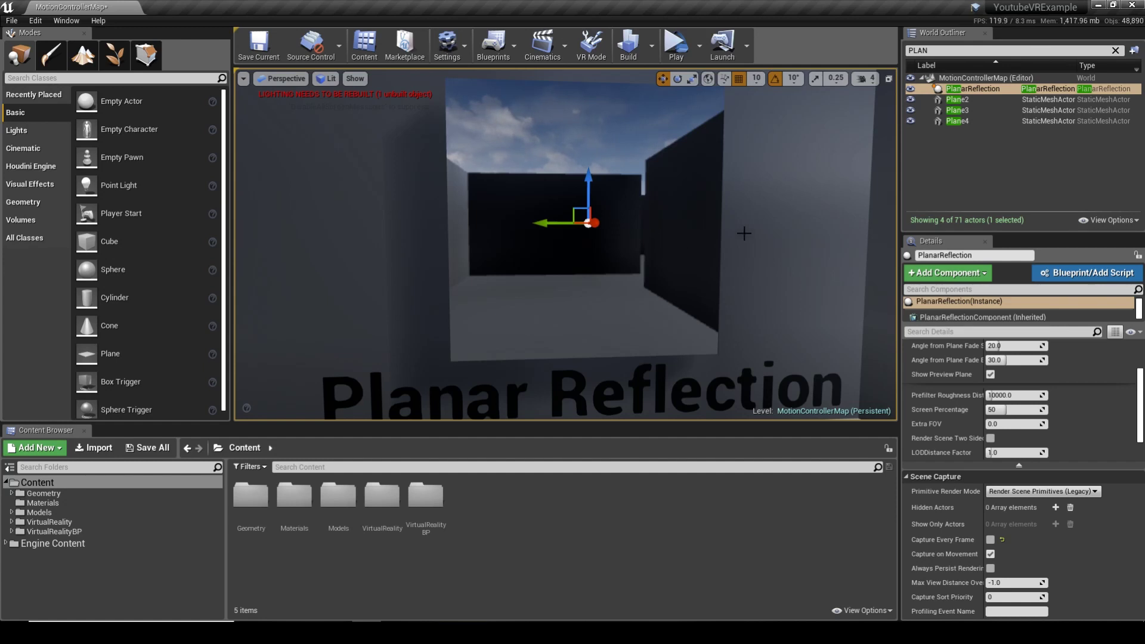
pyautogui.moveTo(744, 233); pyautogui.dragTo(756, 264, button='right')
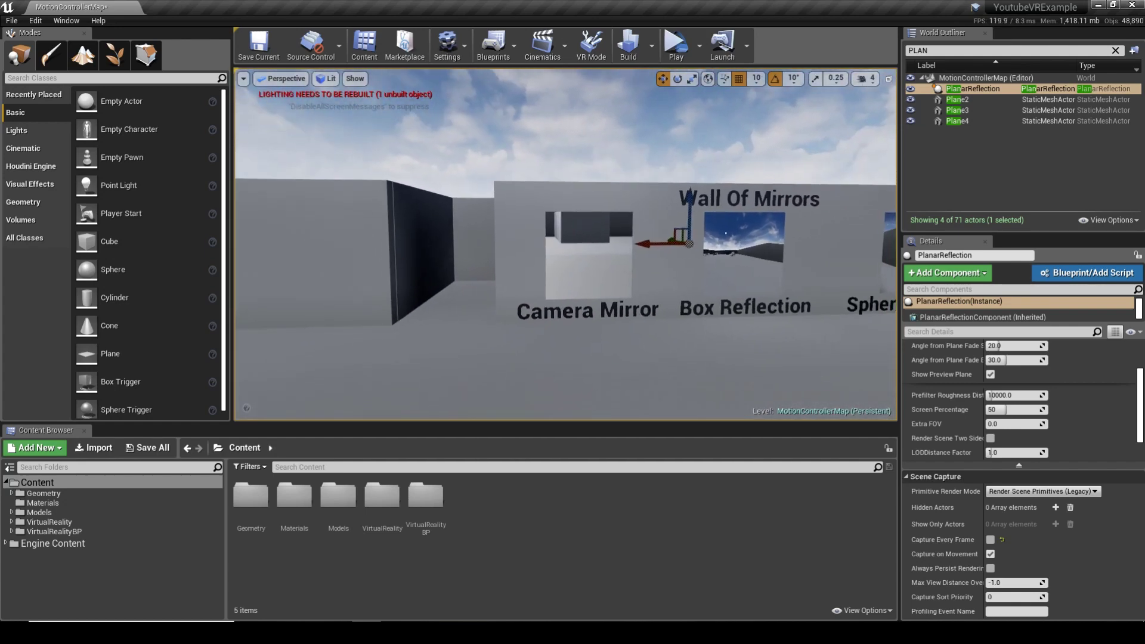
# Raise Screen Percentage to 100, profile PlanarReflection_3 at 4.51 ms, then reset it to 50.
pyautogui.press('f')
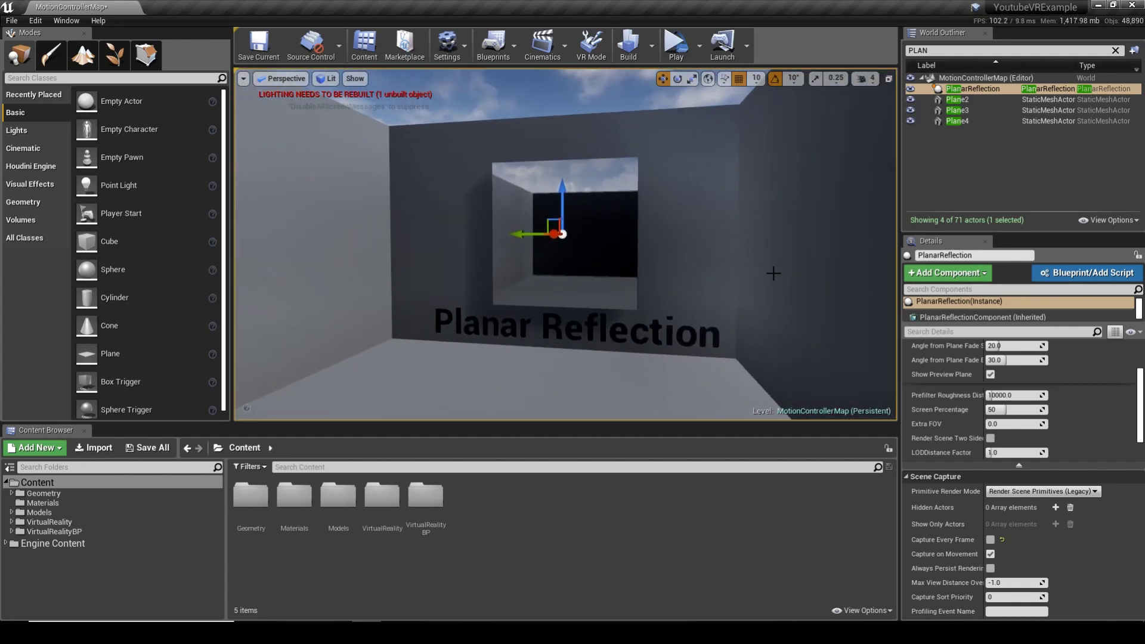
pyautogui.scroll(-4, 939, 445)
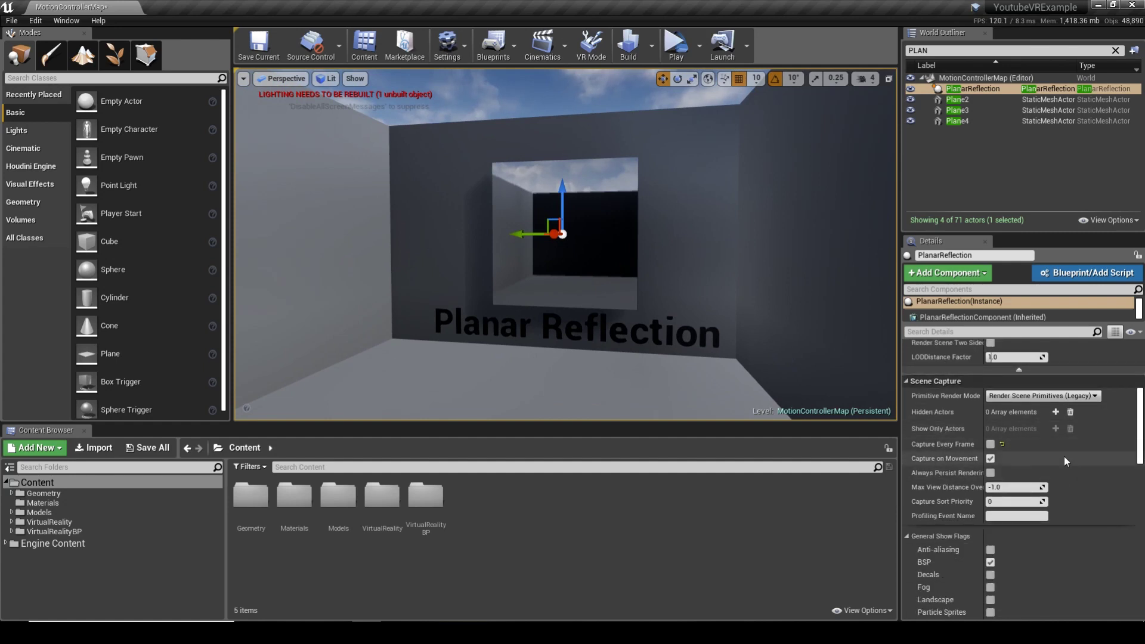
pyautogui.scroll(-4, 1067, 435)
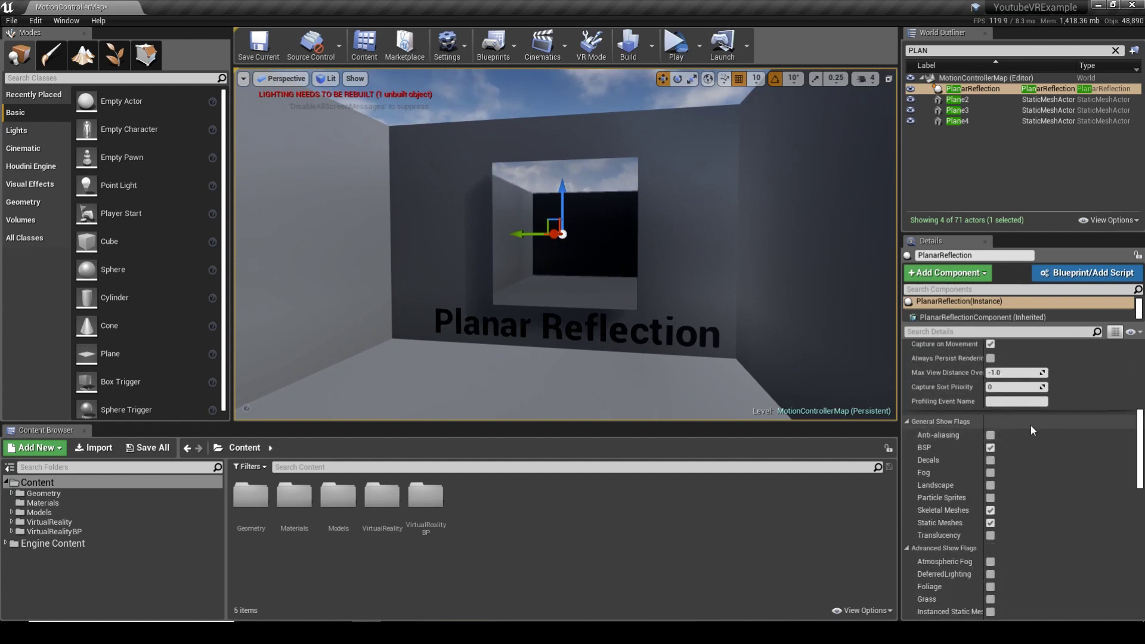
pyautogui.scroll(-2, 1032, 424)
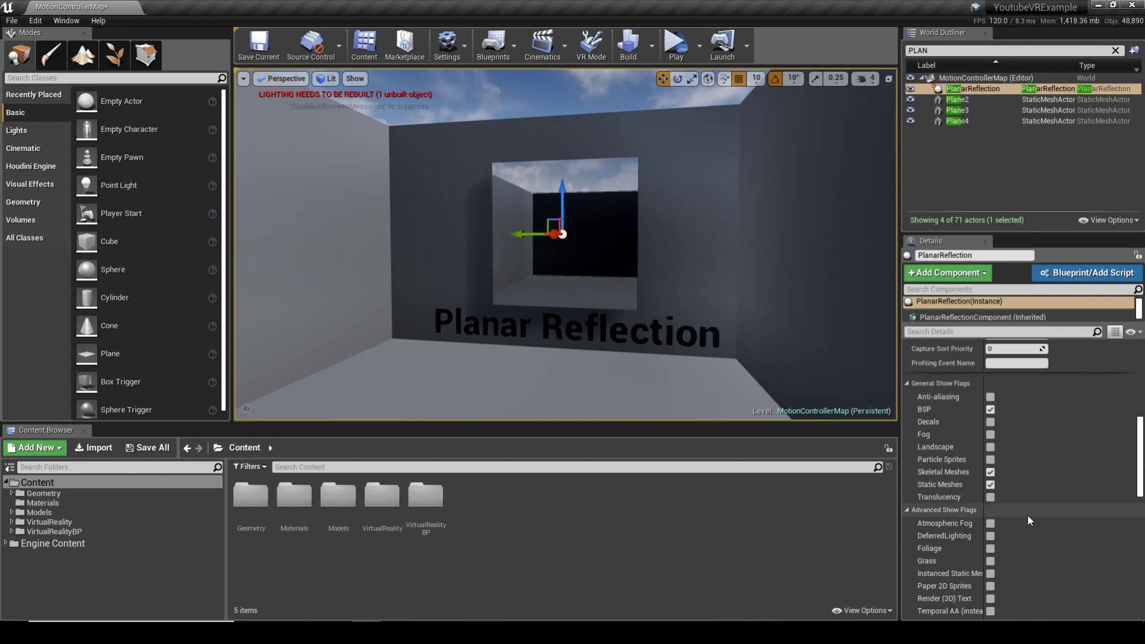
pyautogui.scroll(-1, 1037, 534)
pyautogui.scroll(-2, 1038, 534)
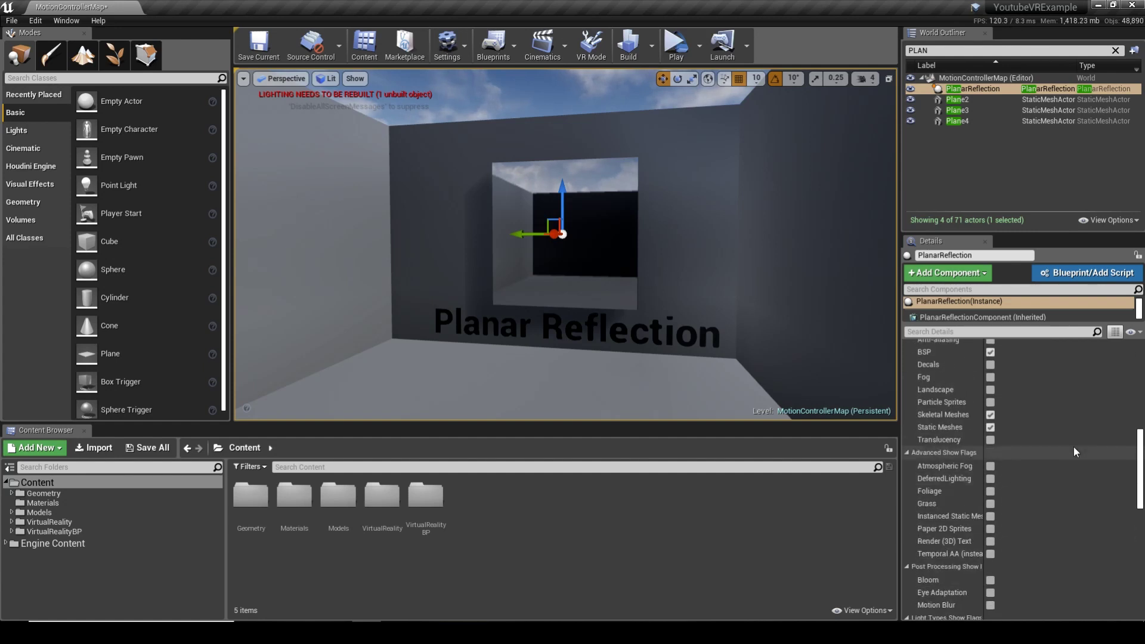
pyautogui.scroll(12, 1075, 447)
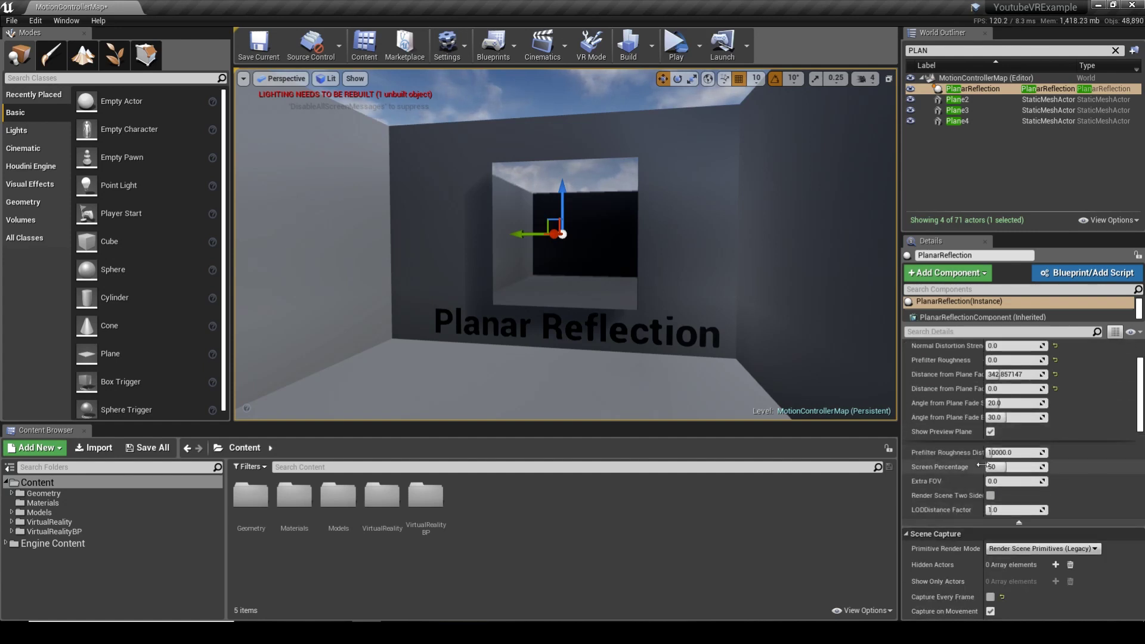
pyautogui.moveTo(652, 274); pyautogui.dragTo(652, 273, button='right')
pyautogui.hotkey('ctrl', 'shift', ',')
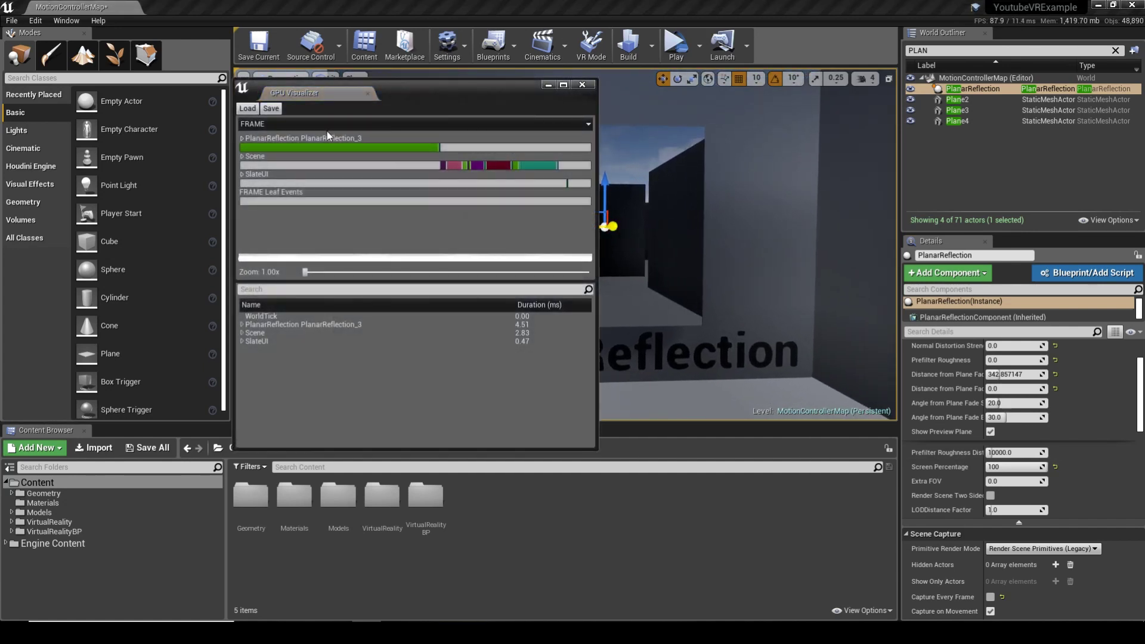
pyautogui.click(1055, 467)
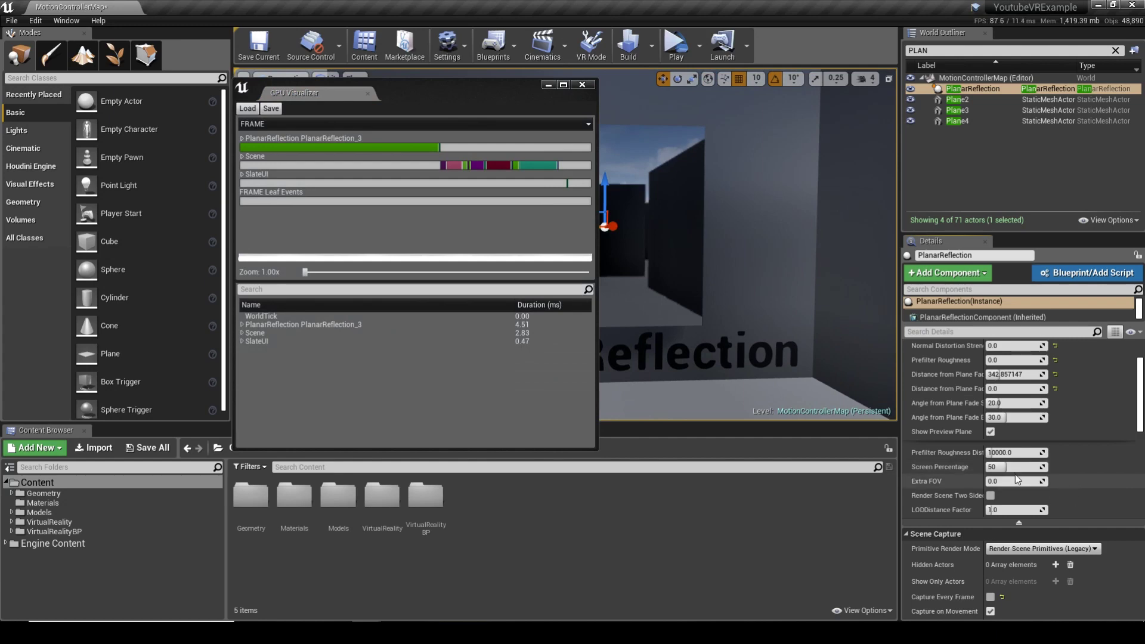
# Re-profile the frame at 50 Screen Percentage, reading PlanarReflection_3 at 1.53 ms, then close the profiler.
pyautogui.click(583, 85)
pyautogui.rightClick(637, 266)
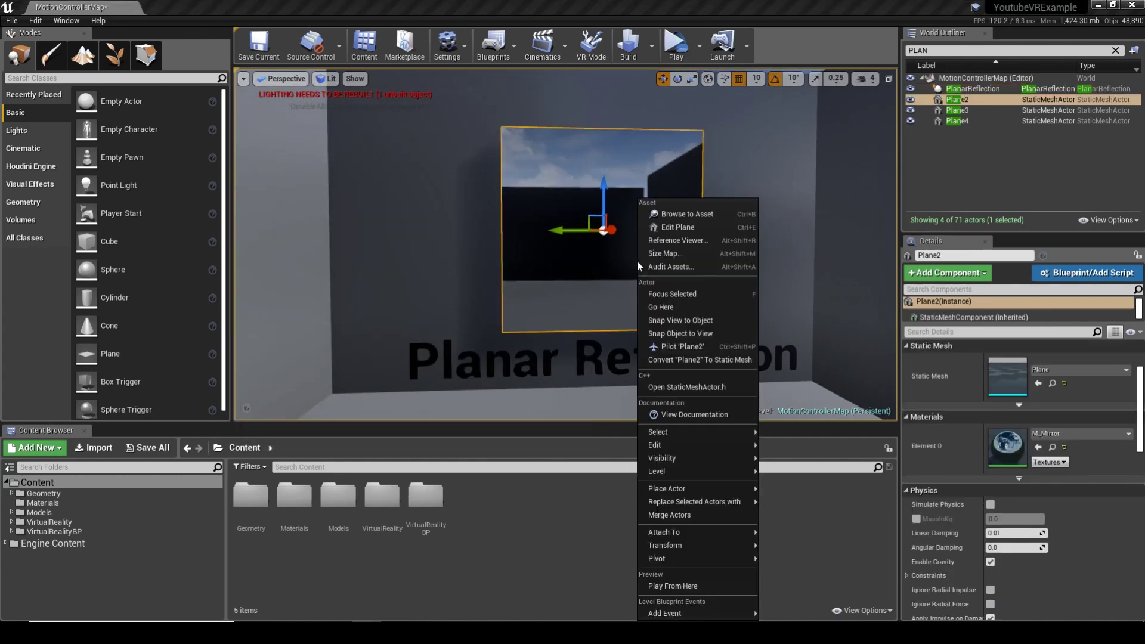
pyautogui.press('Escape')
pyautogui.hotkey('ctrl', 'shift', ',')
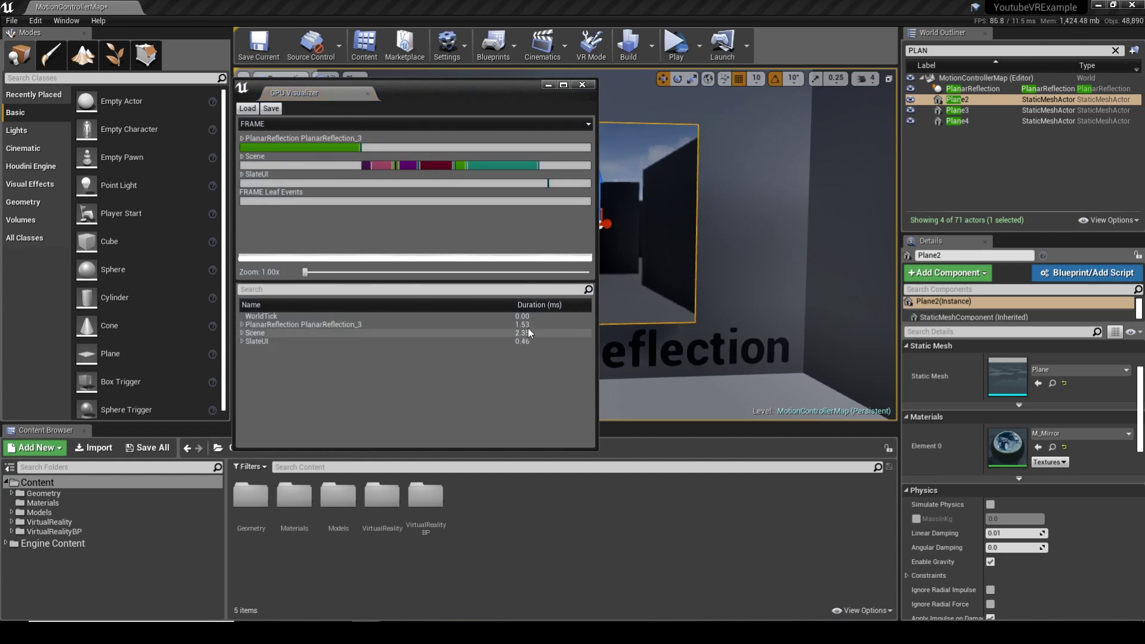
pyautogui.click(582, 84)
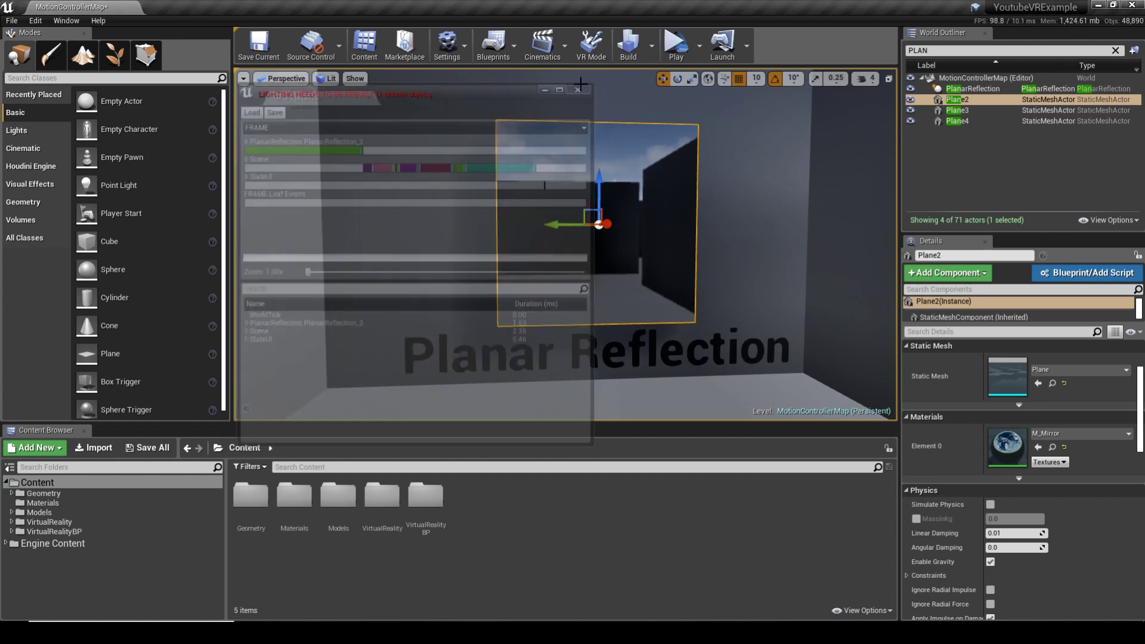
# Launch the level as a Standalone Game from the Play dropdown.
pyautogui.click(675, 43)
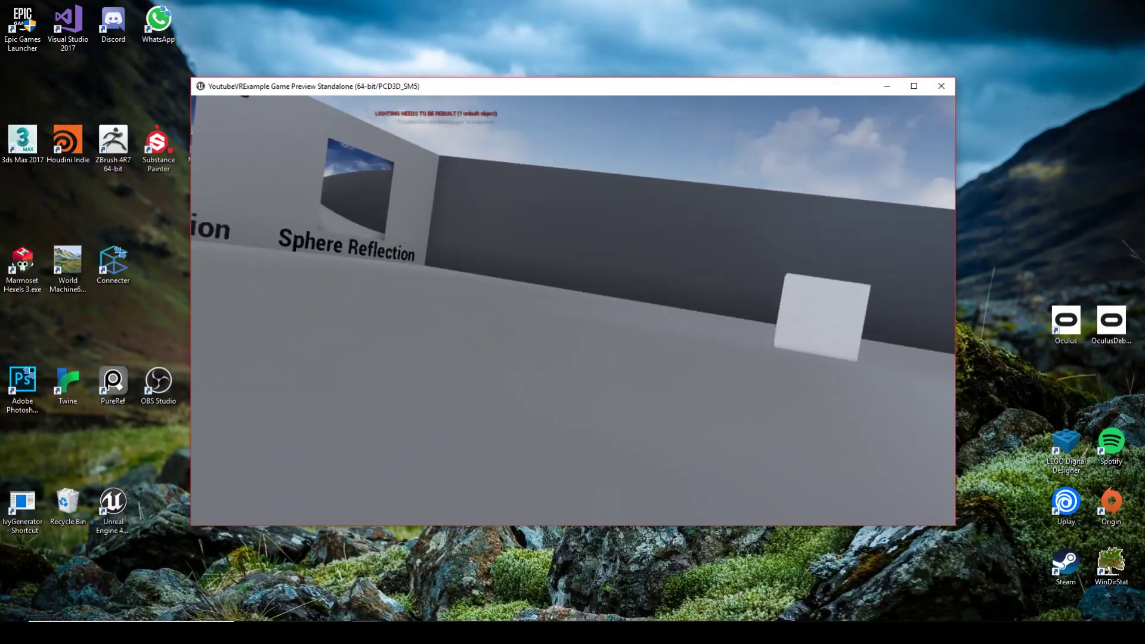